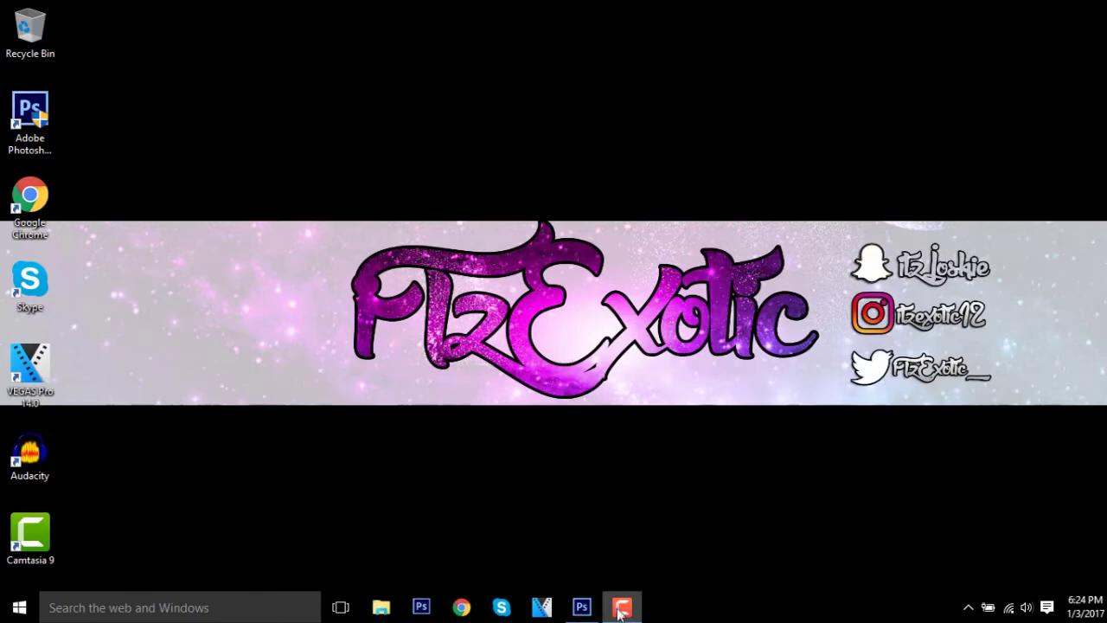
# Bring the empty Photoshop window forward from the Windows desktop taskbar.
pyautogui.moveTo(619, 609)
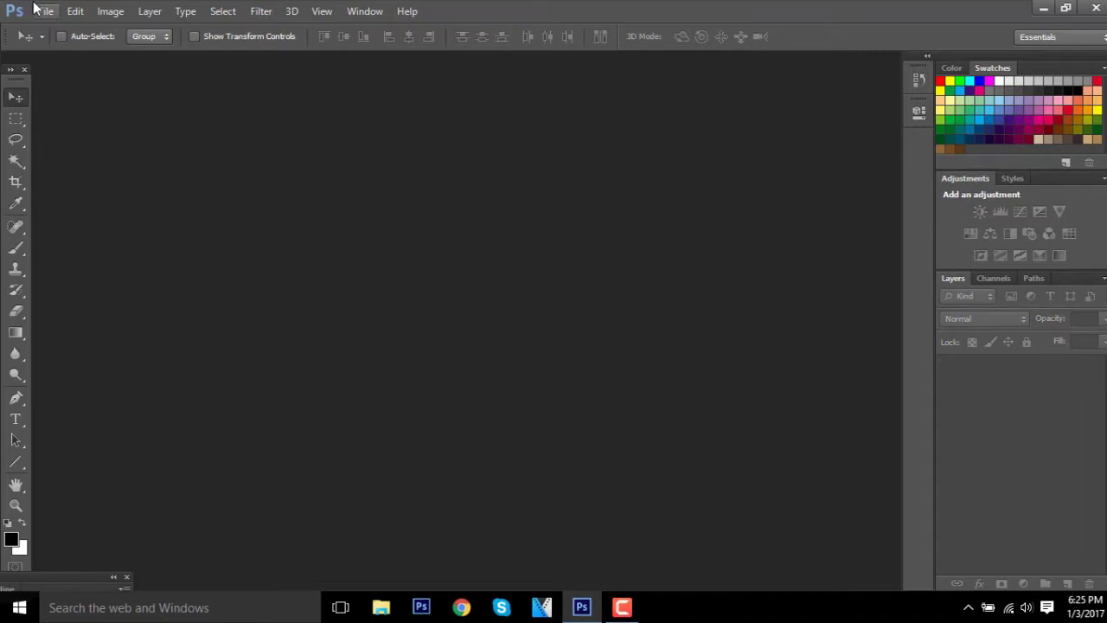
# Create a new 1280×720 transparent document.
pyautogui.click(43, 11)
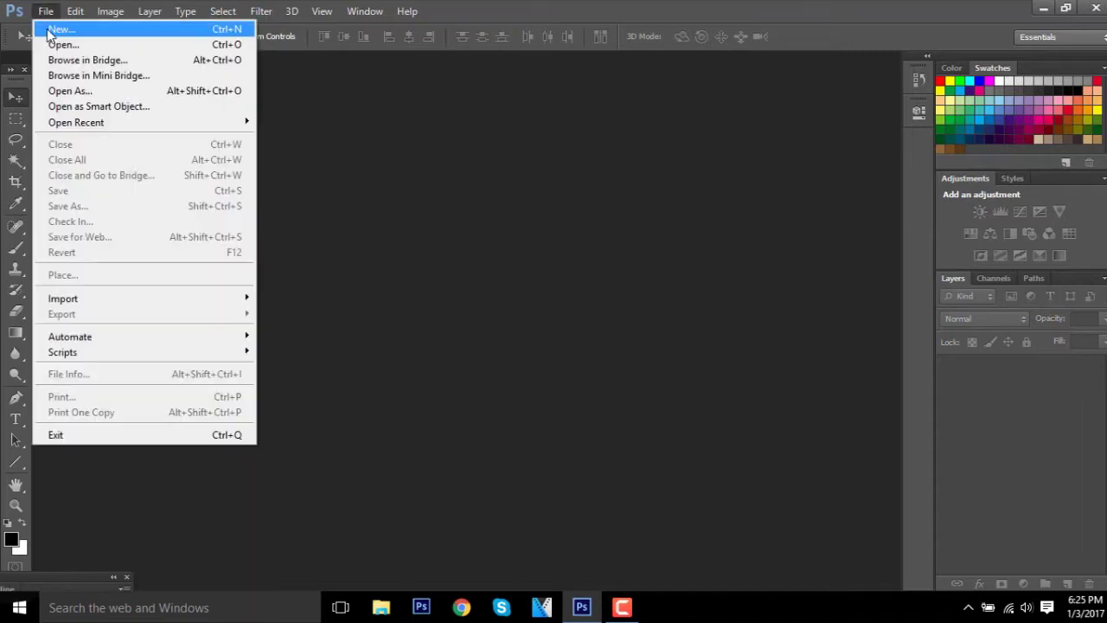
pyautogui.click(52, 31)
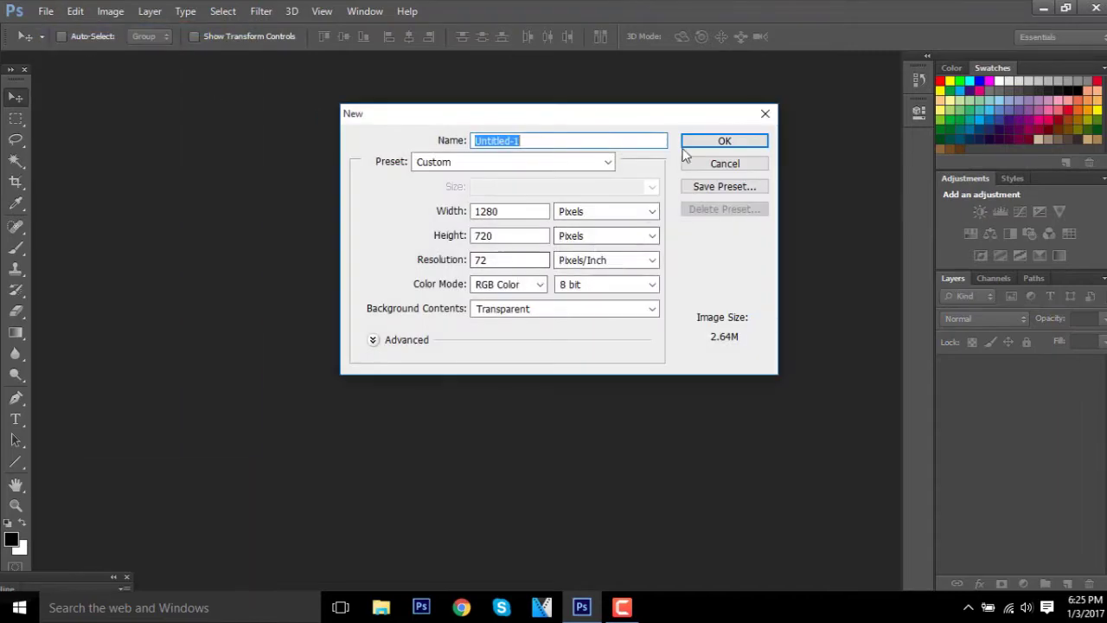
pyautogui.click(717, 142)
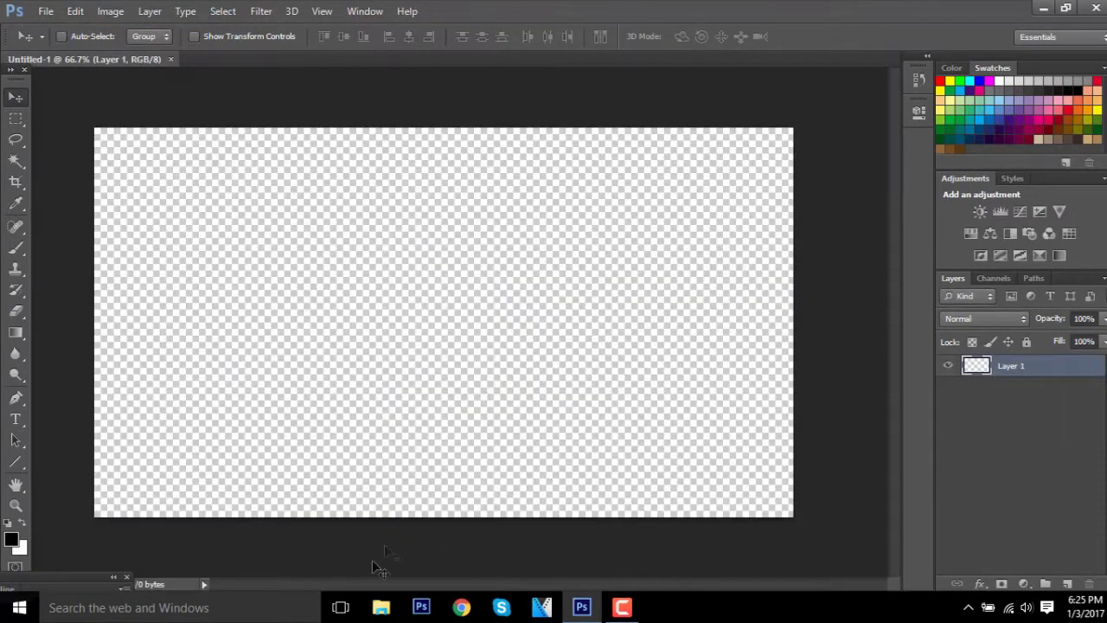
# Place the Cnyna1xW8AAxwTD map screenshot, enlarged to about 110%, filling the canvas.
pyautogui.click(45, 11)
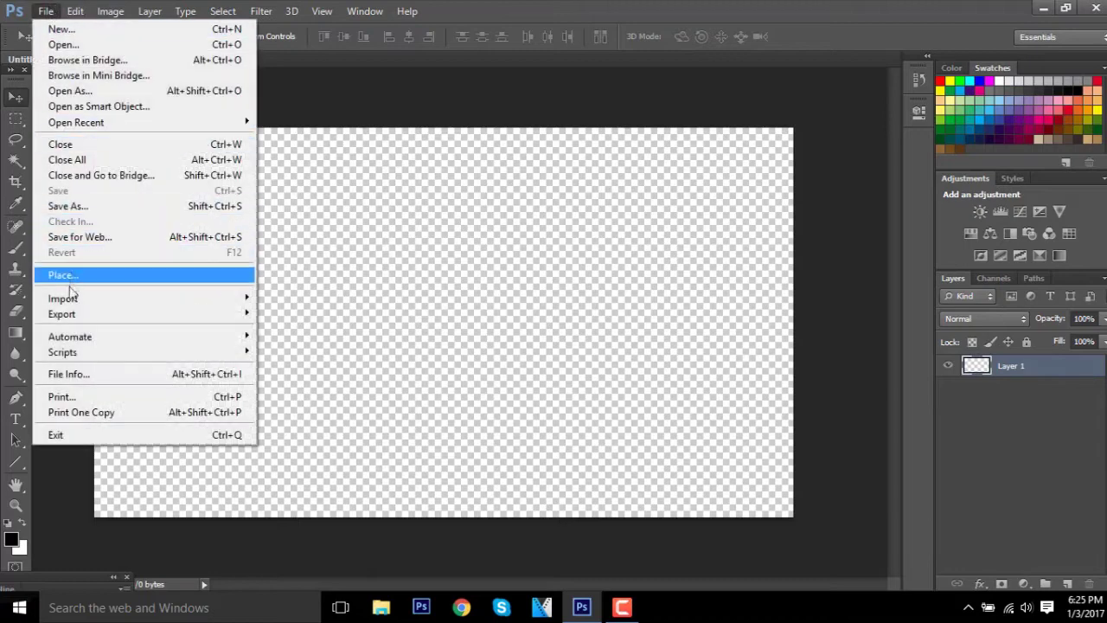
pyautogui.click(76, 274)
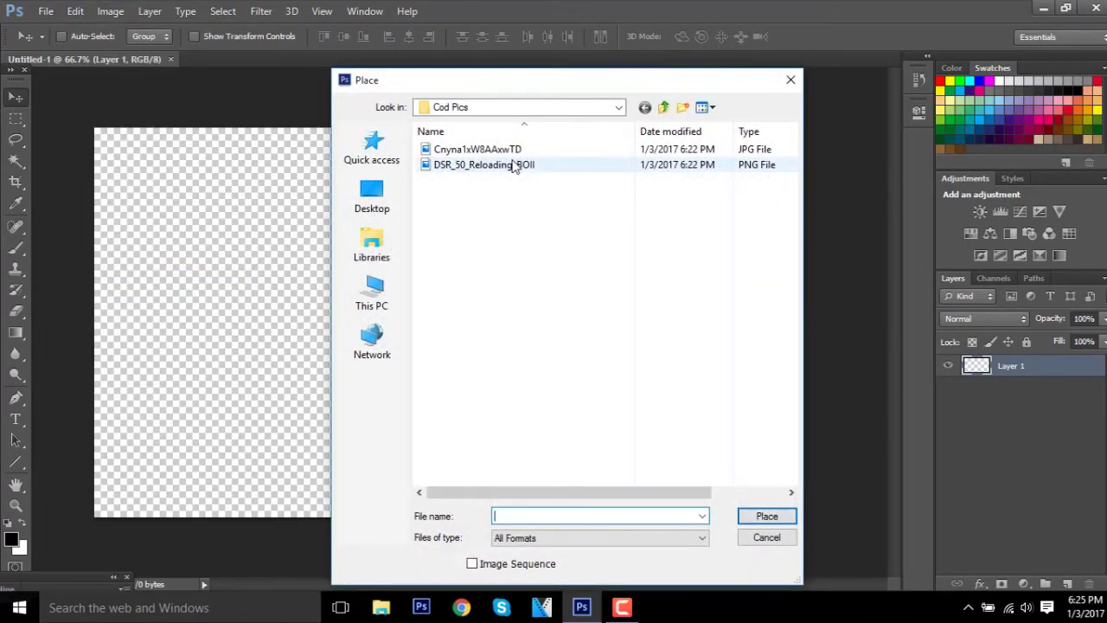
pyautogui.doubleClick(519, 149)
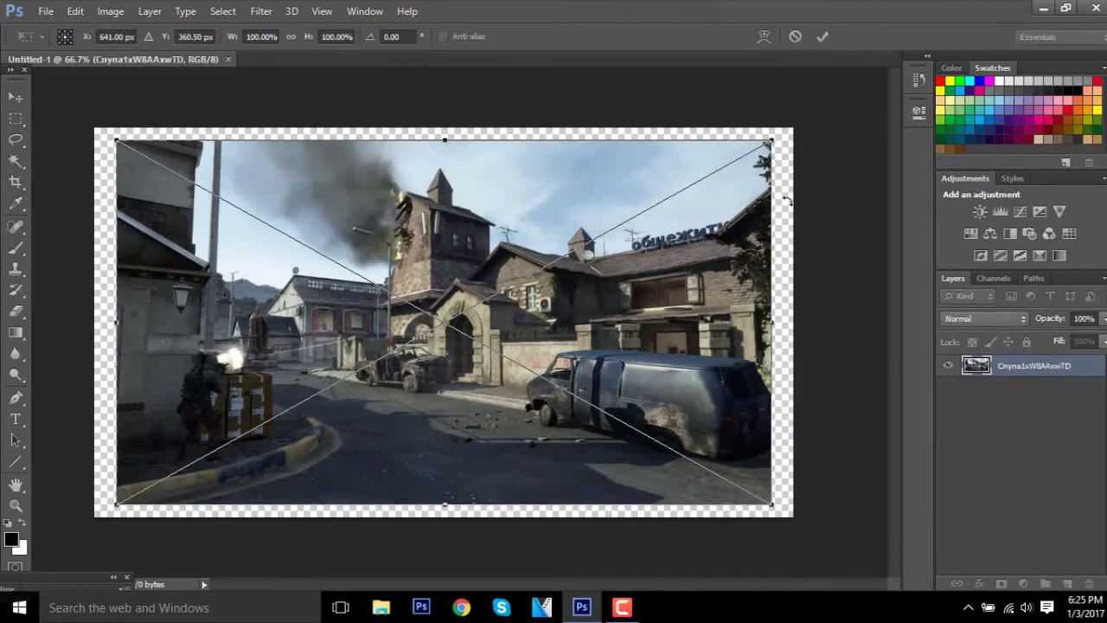
pyautogui.moveTo(770, 140); pyautogui.dragTo(836, 105)
pyautogui.moveTo(664, 240); pyautogui.dragTo(642, 251)
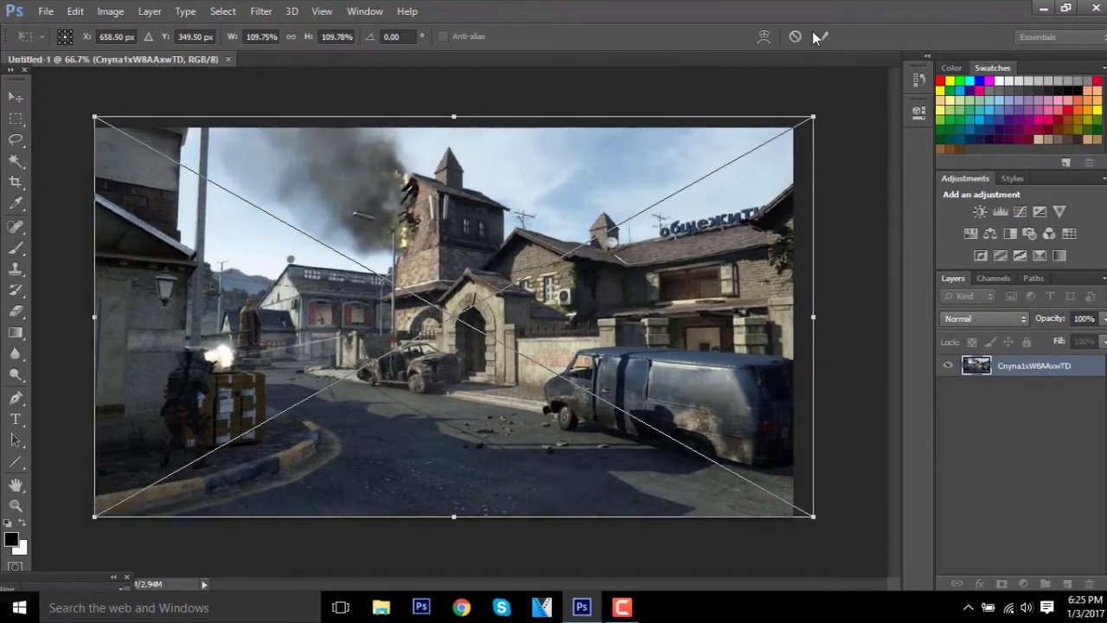
pyautogui.press('Return')
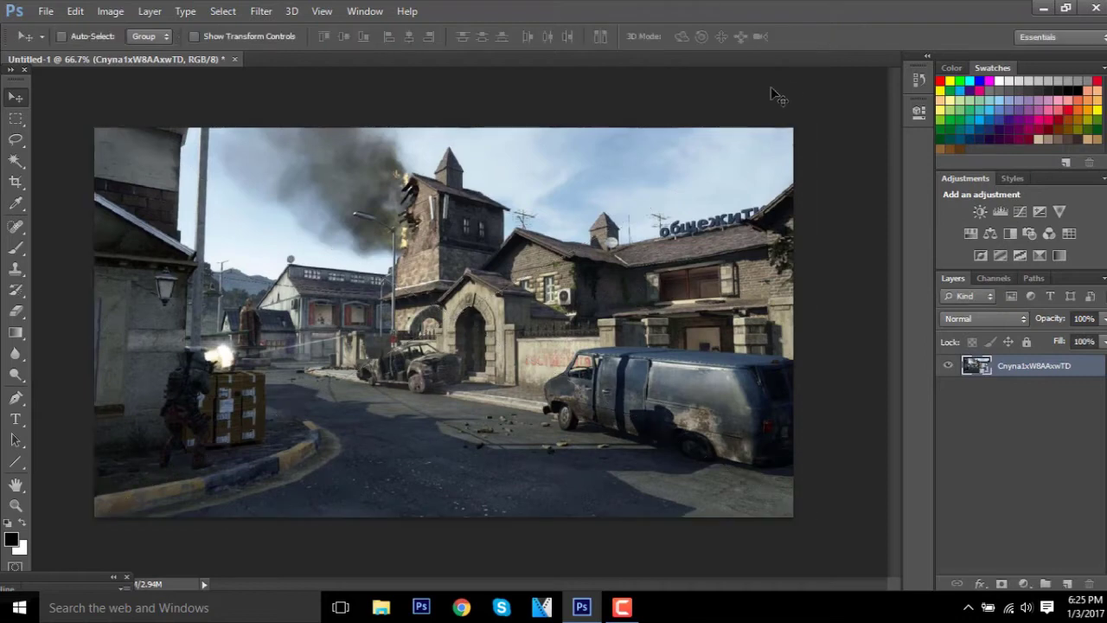
pyautogui.moveTo(541, 252); pyautogui.dragTo(552, 293)
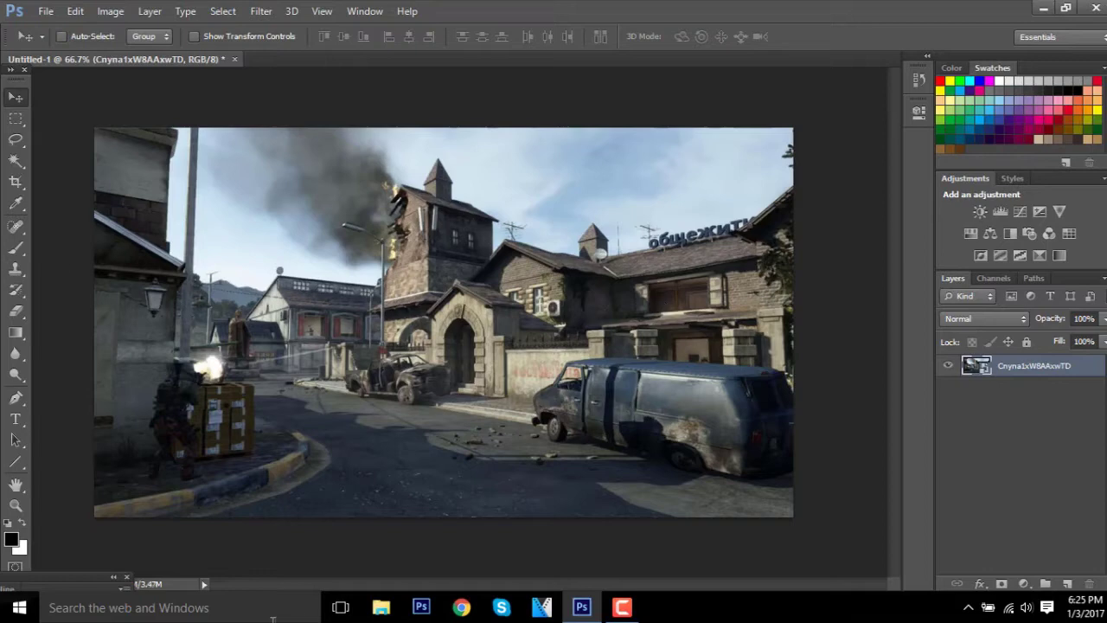
# Place the DSR_50_Reloading_BOII rifle image on the canvas.
pyautogui.click(378, 605)
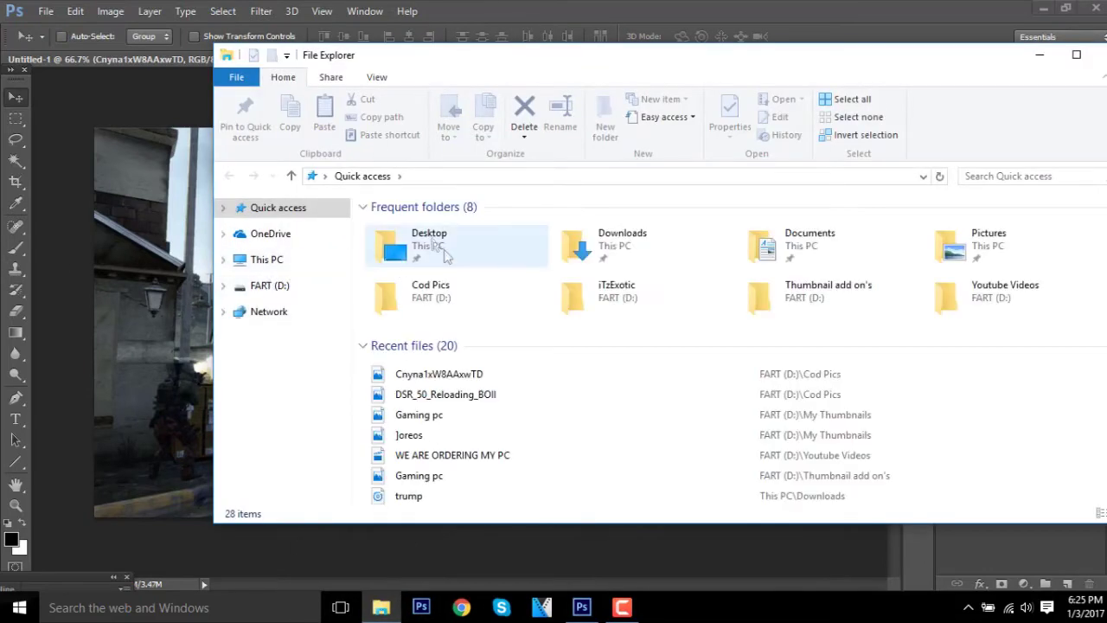
pyautogui.click(62, 13)
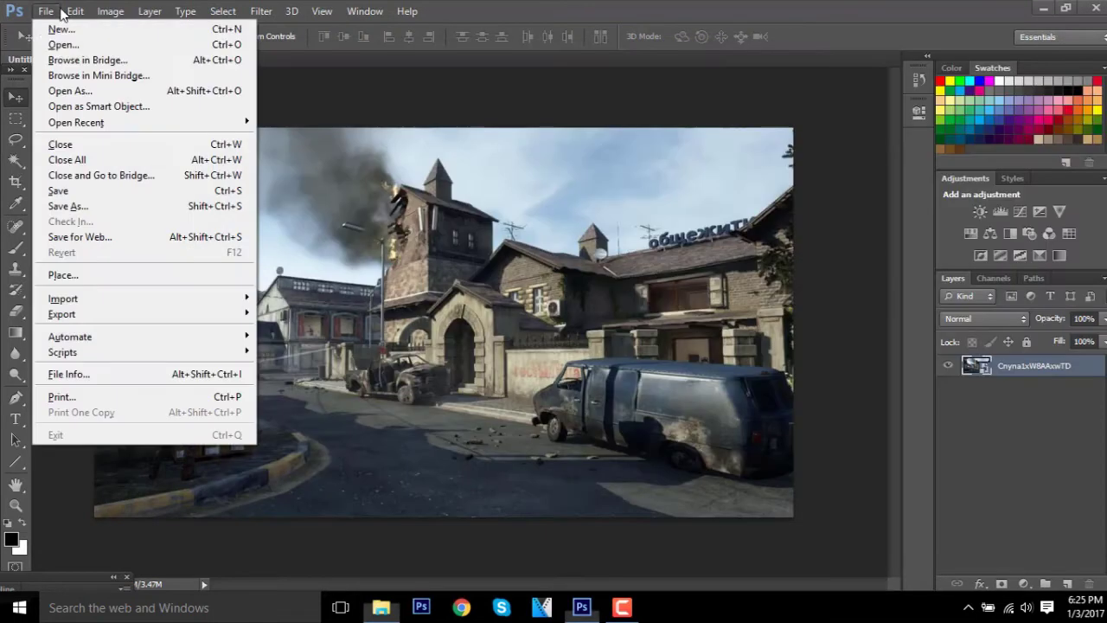
pyautogui.click(78, 280)
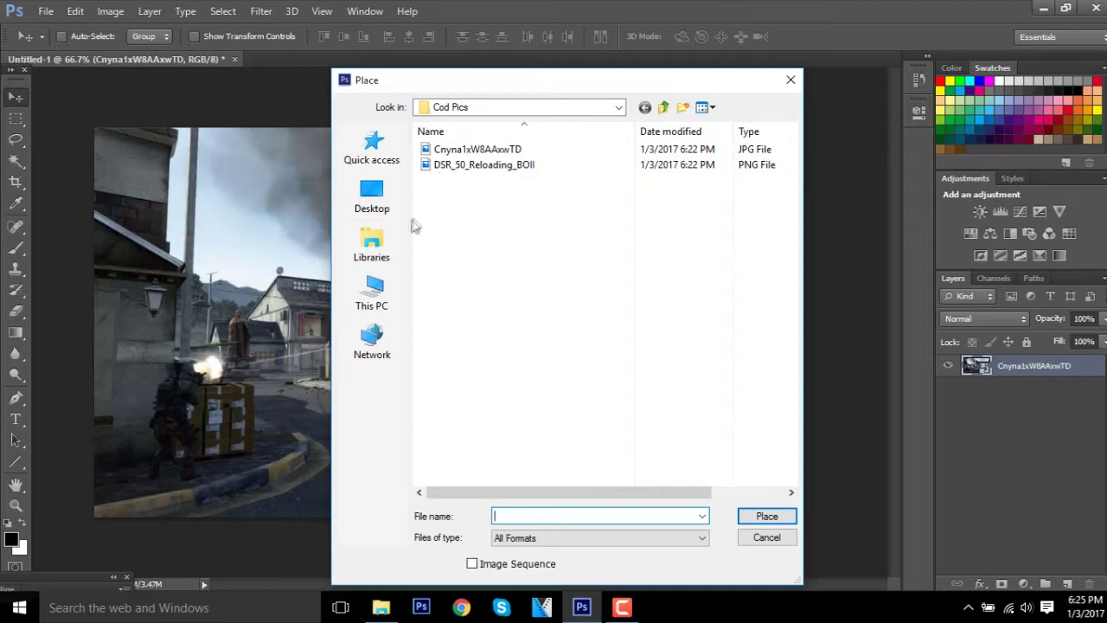
pyautogui.click(452, 170)
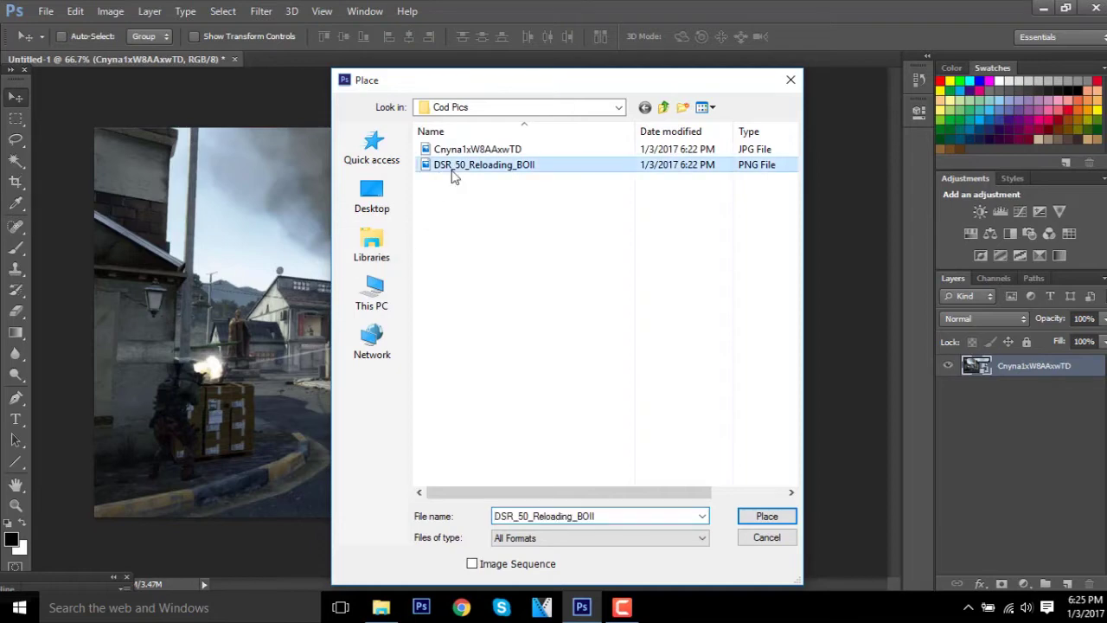
pyautogui.click(766, 517)
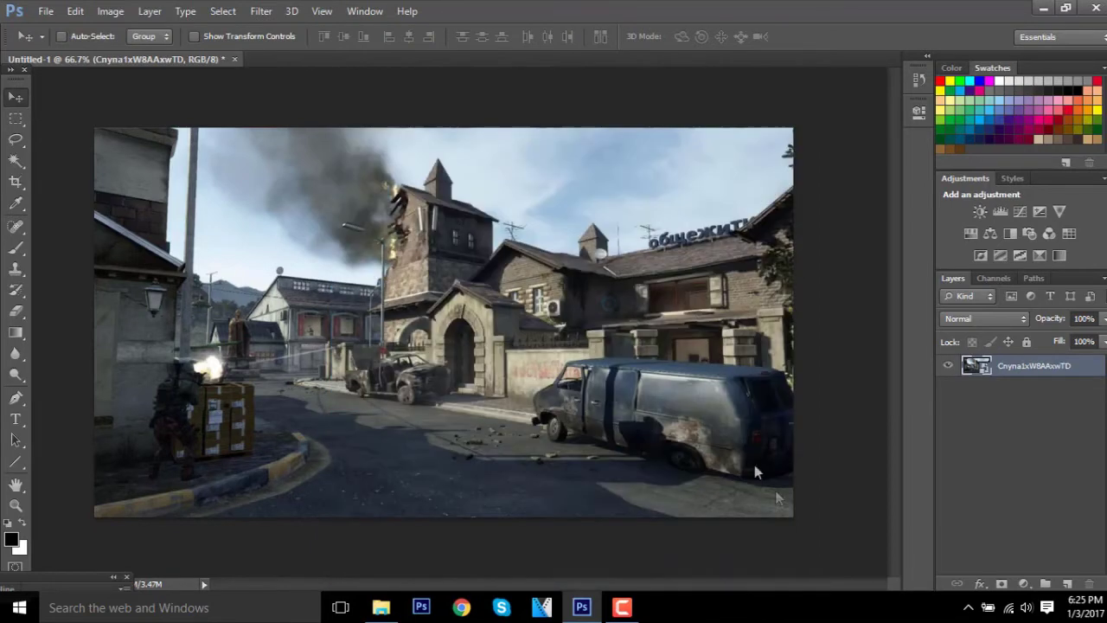
# Shrink the rifle to about 69% at the lower right, commit it, and hide its layer.
pyautogui.moveTo(485, 236); pyautogui.dragTo(573, 242)
pyautogui.moveTo(256, 136); pyautogui.dragTo(420, 234)
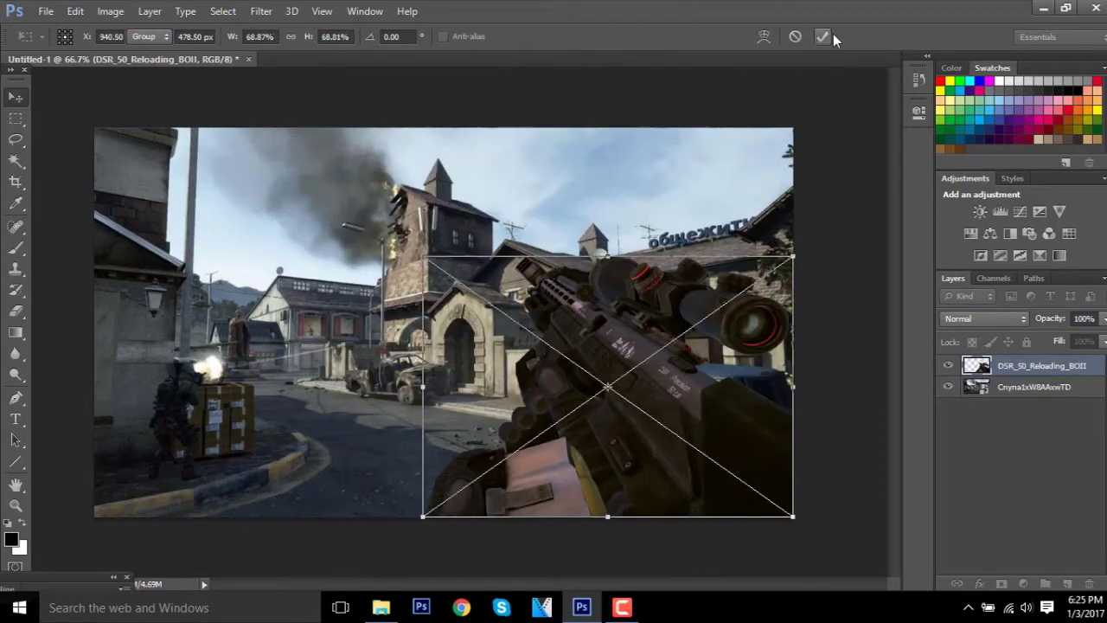
pyautogui.click(826, 36)
pyautogui.click(956, 367)
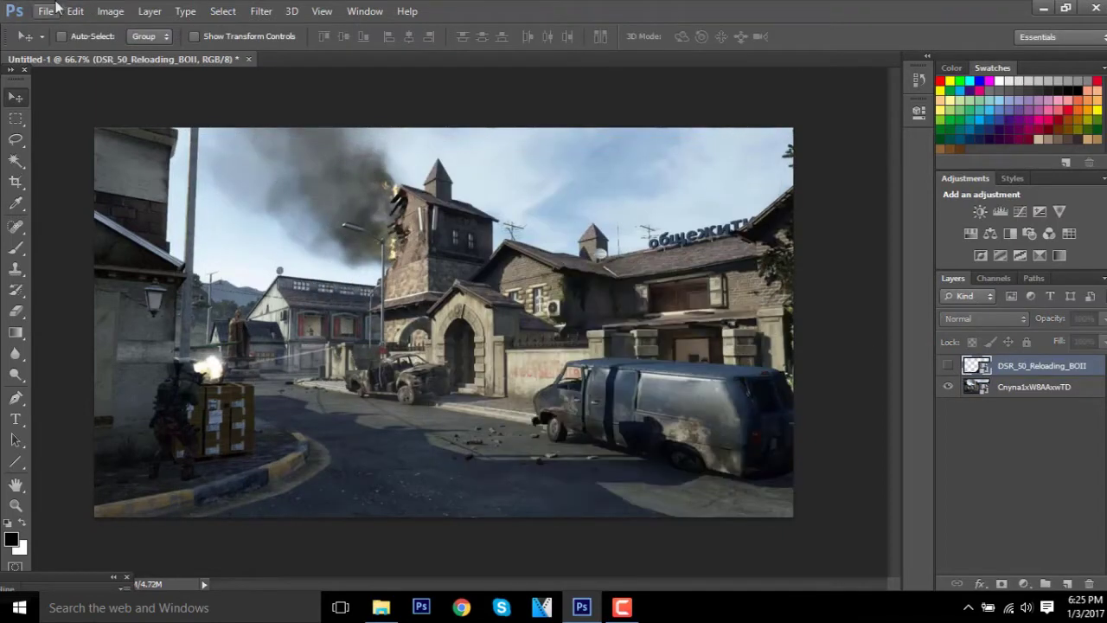
pyautogui.click(45, 11)
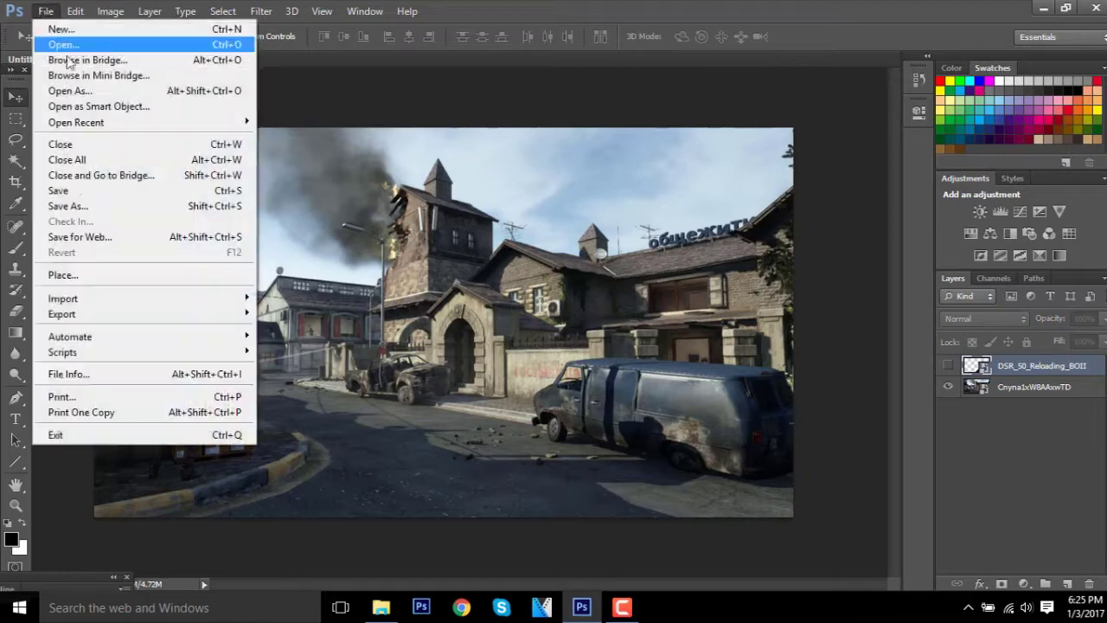
# Place the purple gradient image from the D: drive's Gradient Pics folder.
pyautogui.click(87, 275)
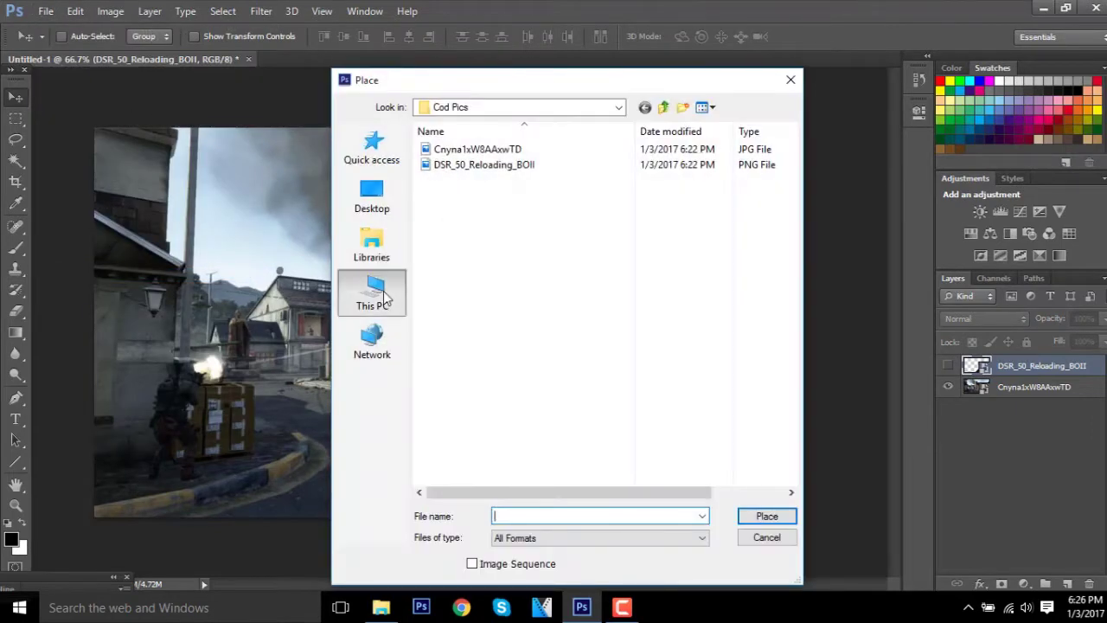
pyautogui.click(386, 297)
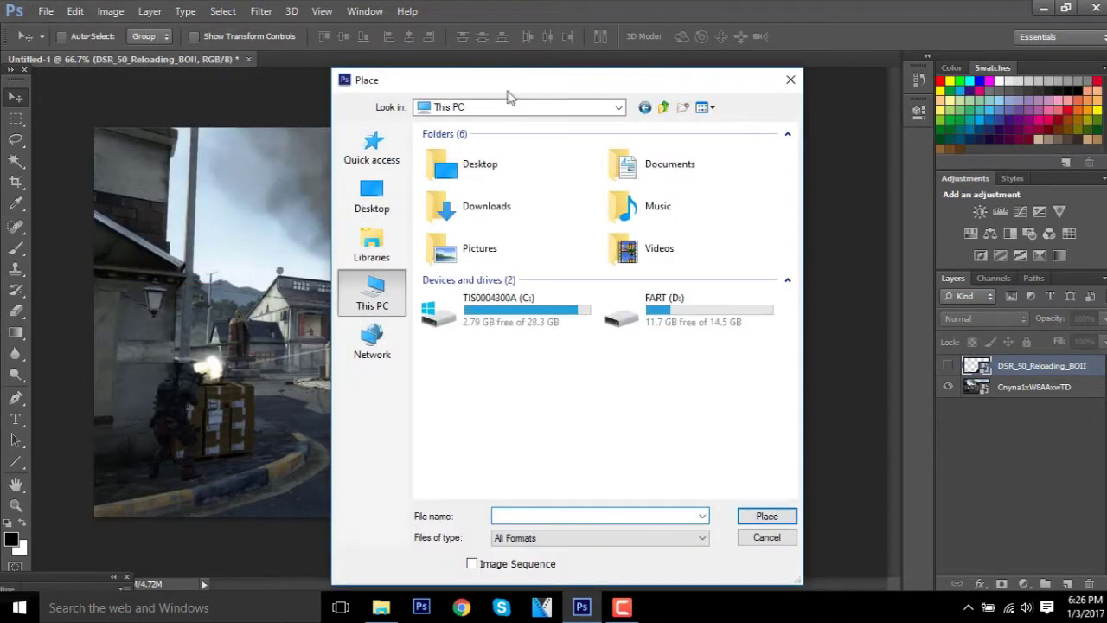
pyautogui.click(473, 213)
pyautogui.click(680, 289)
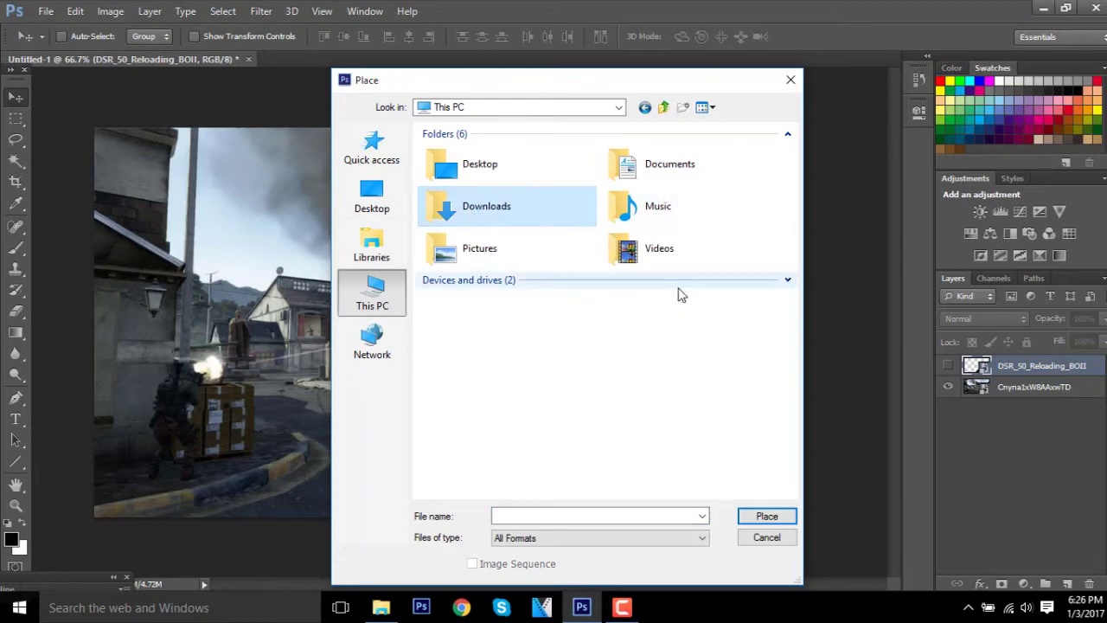
pyautogui.click(792, 281)
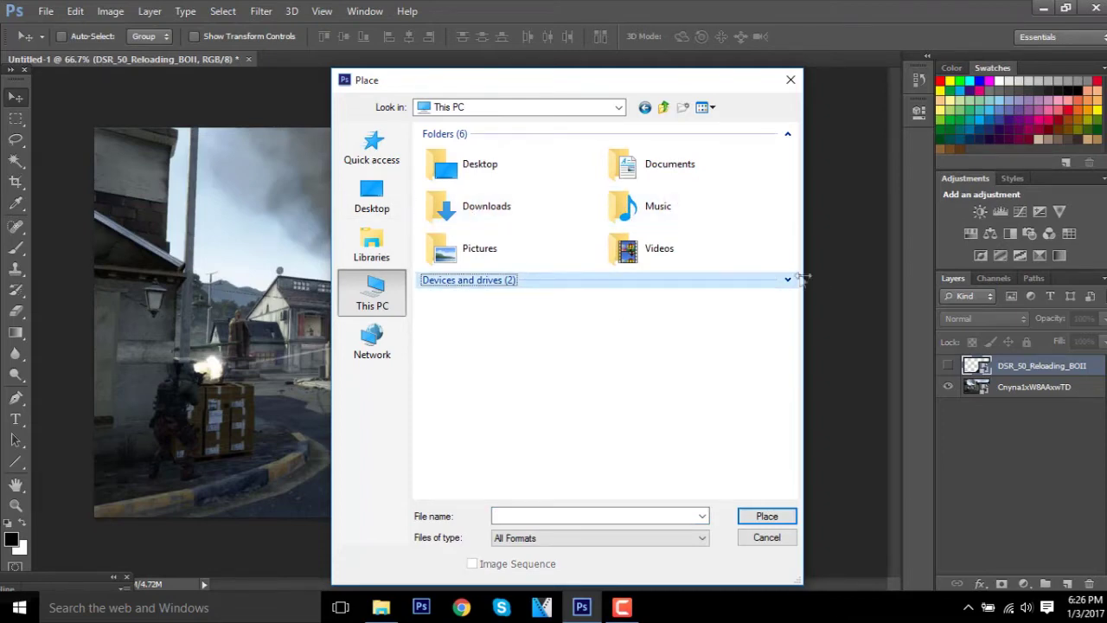
pyautogui.click(788, 280)
pyautogui.doubleClick(656, 303)
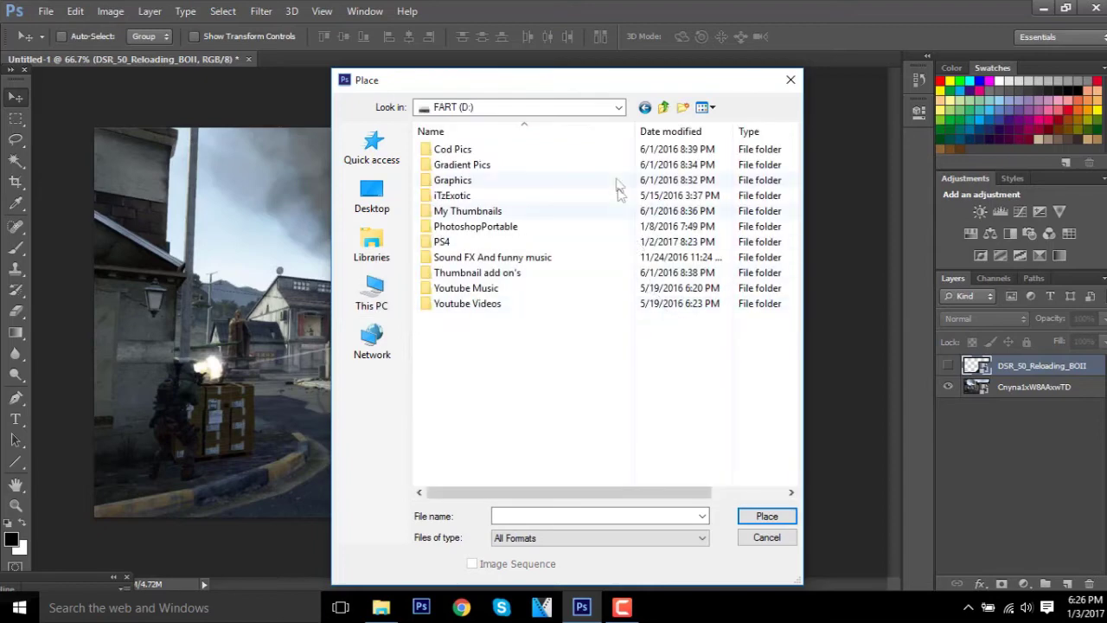
pyautogui.doubleClick(485, 164)
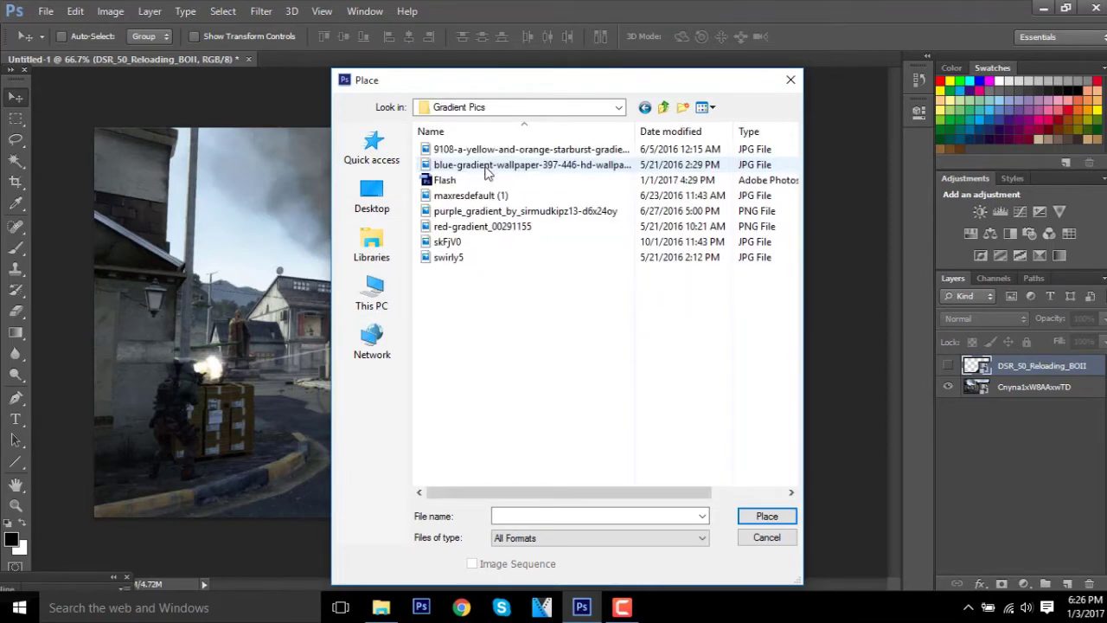
pyautogui.click(505, 213)
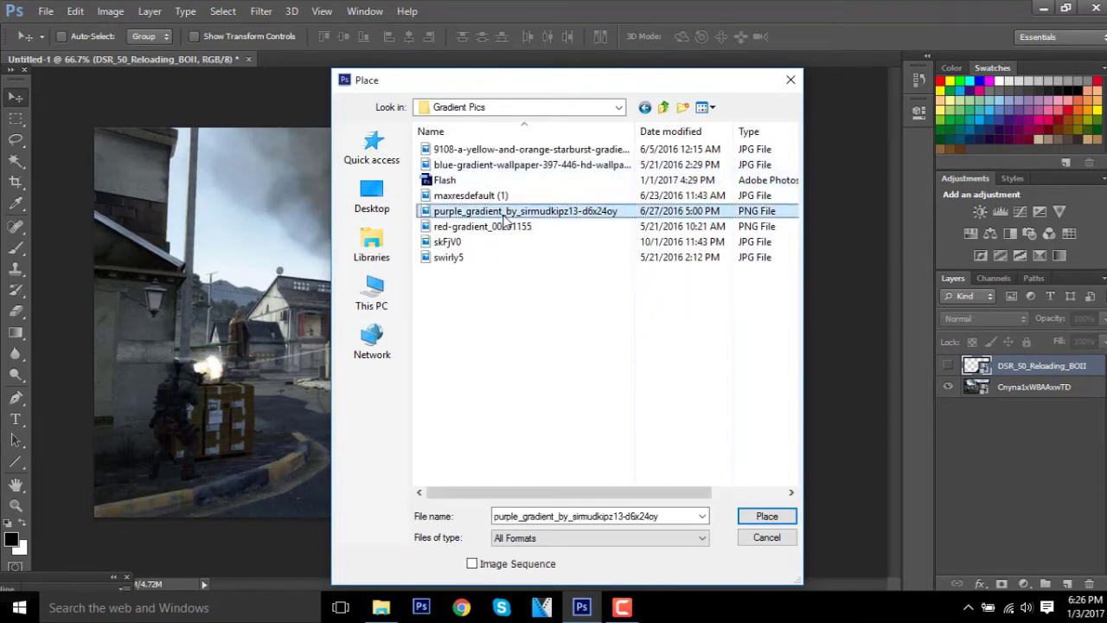
pyautogui.doubleClick(505, 217)
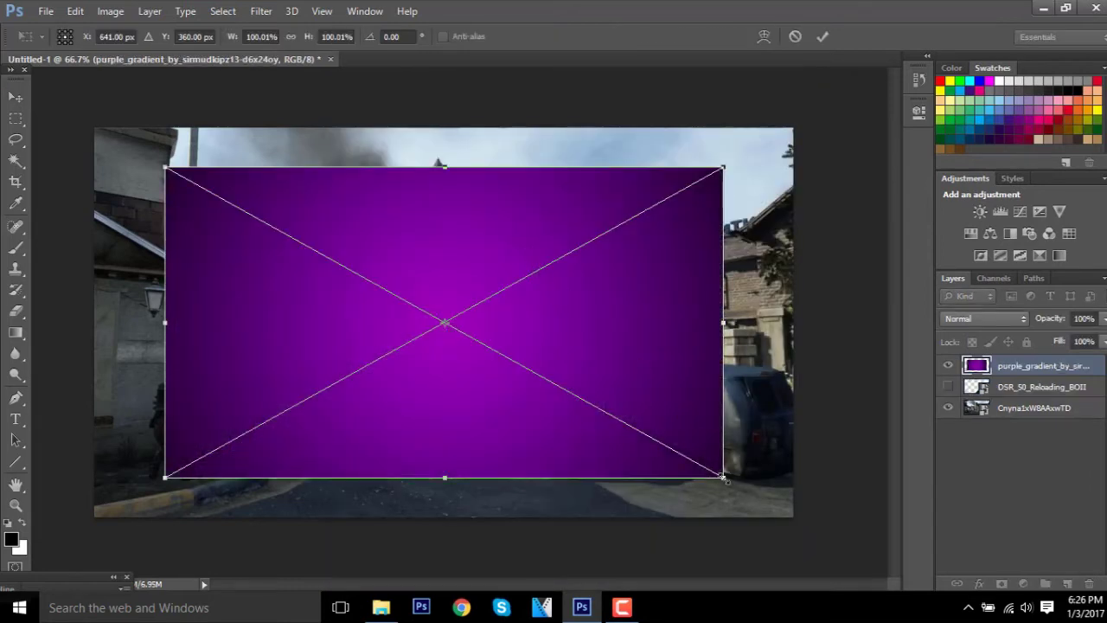
# Stretch the purple gradient to about 116% so it covers the whole canvas.
pyautogui.moveTo(725, 477); pyautogui.dragTo(814, 528)
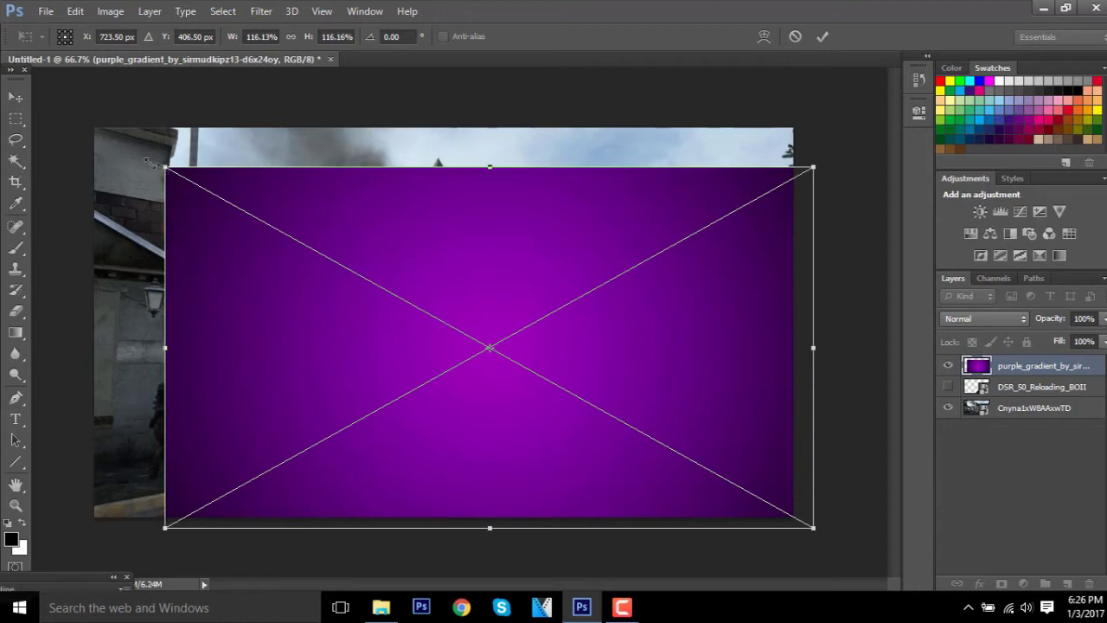
pyautogui.moveTo(147, 160); pyautogui.dragTo(82, 121)
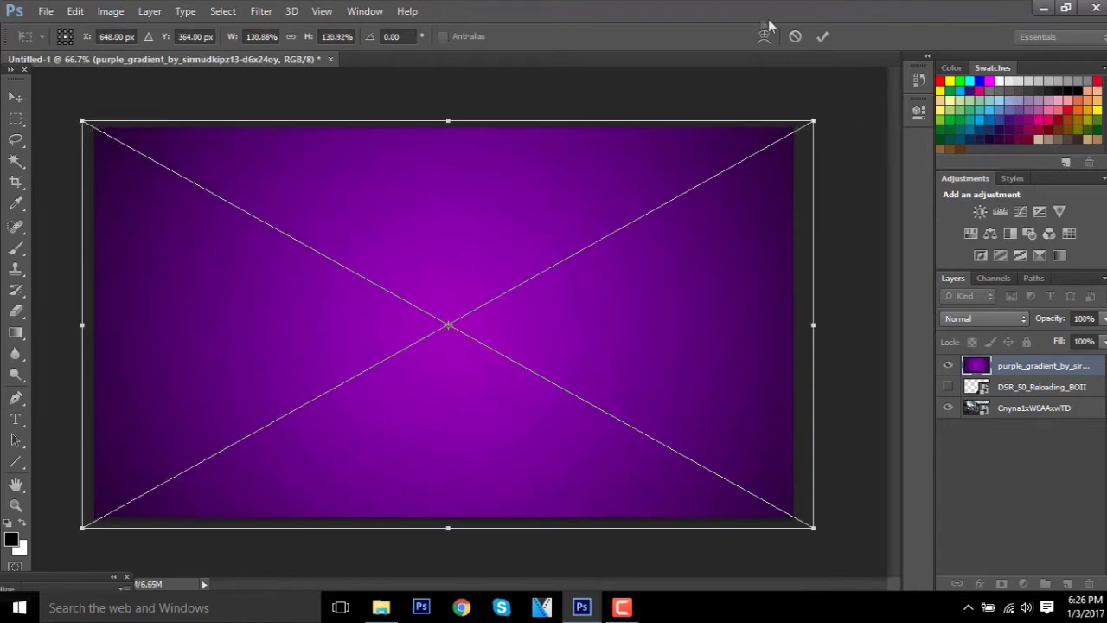
pyautogui.click(822, 36)
# Lower the gradient layer's opacity and move the DSR-50 rifle above it at the lower right.
pyautogui.click(1099, 320)
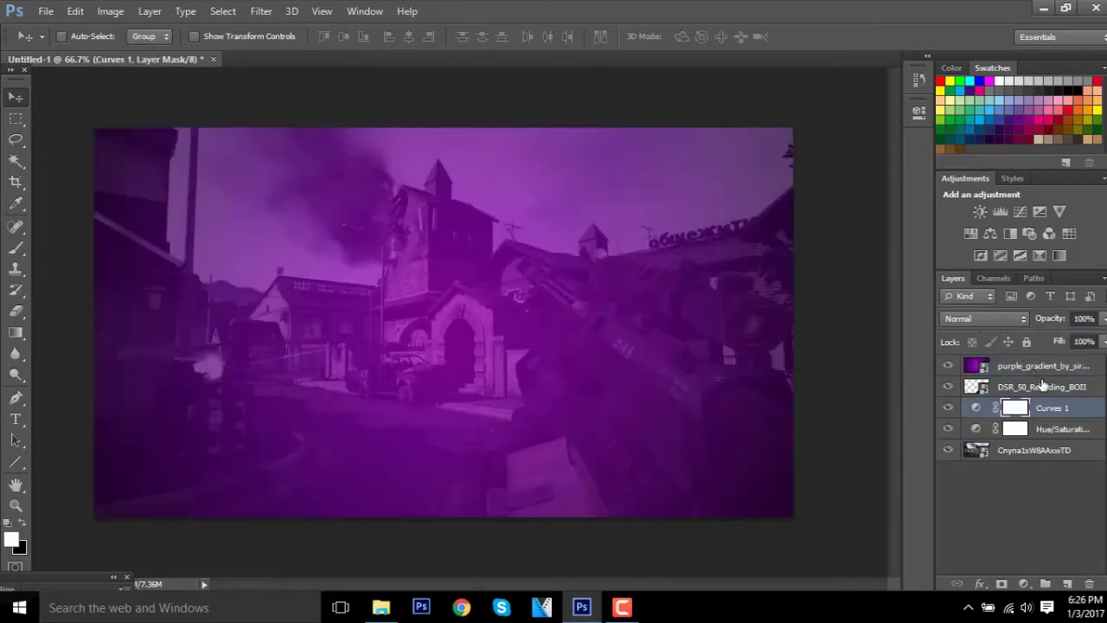
pyautogui.moveTo(1043, 368); pyautogui.dragTo(1045, 362)
pyautogui.moveTo(686, 415); pyautogui.dragTo(692, 421)
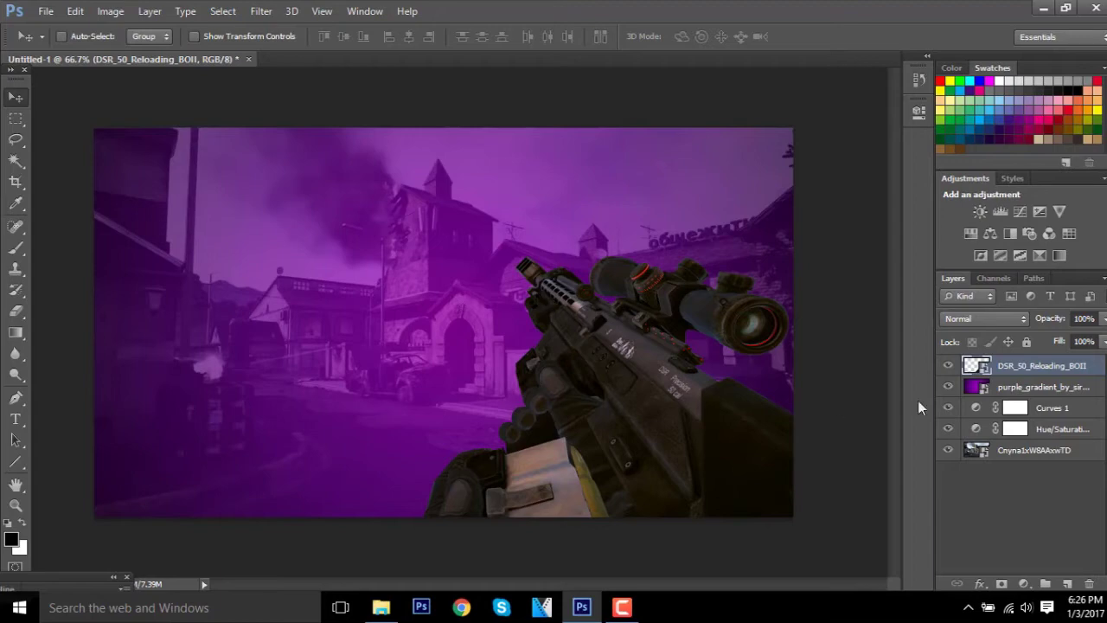
pyautogui.rightClick(1038, 368)
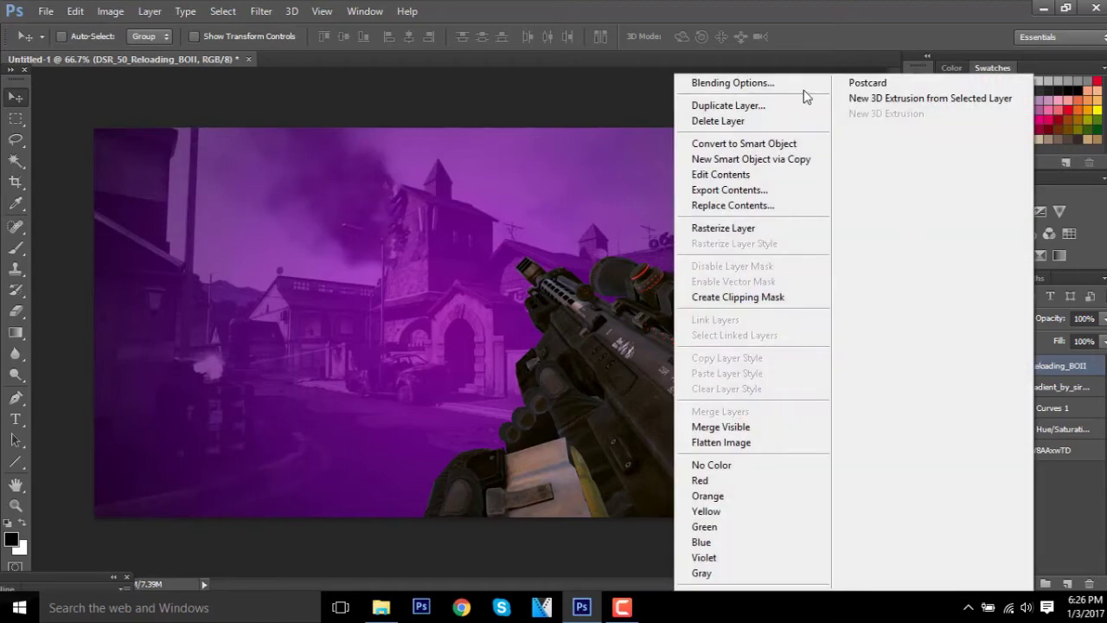
# Add a white Outer Glow to the rifle layer in Blending Options.
pyautogui.click(775, 84)
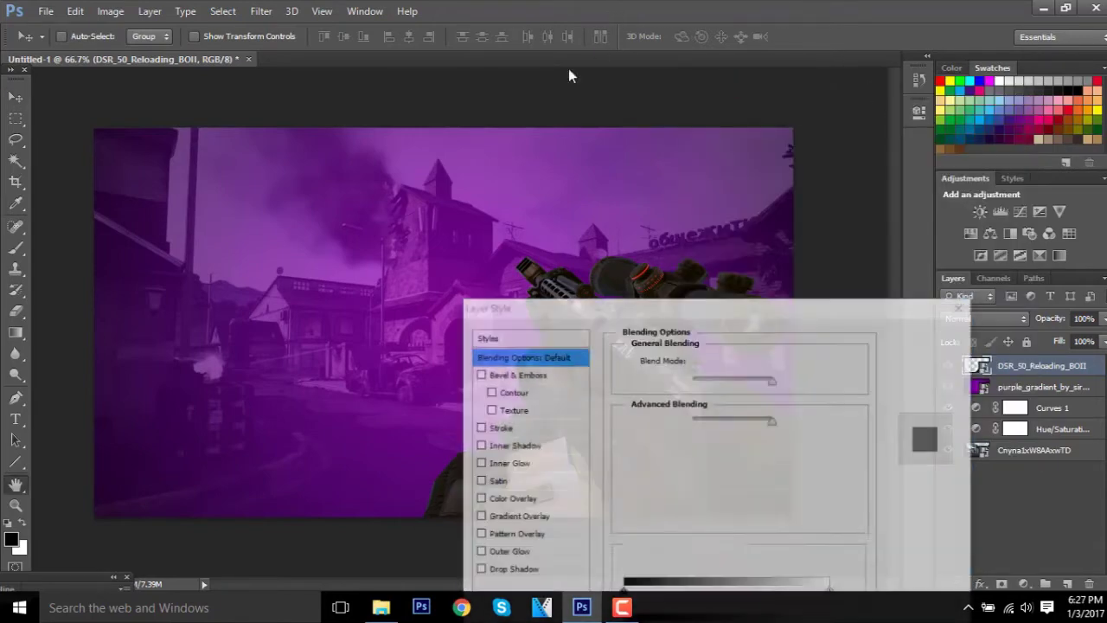
pyautogui.click(500, 429)
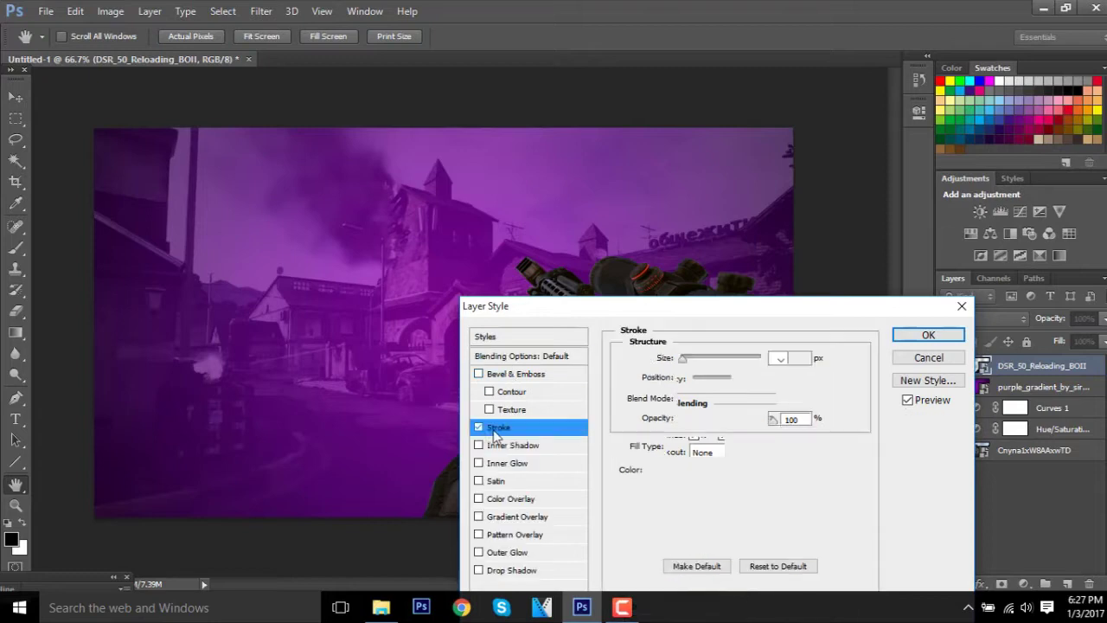
pyautogui.click(479, 428)
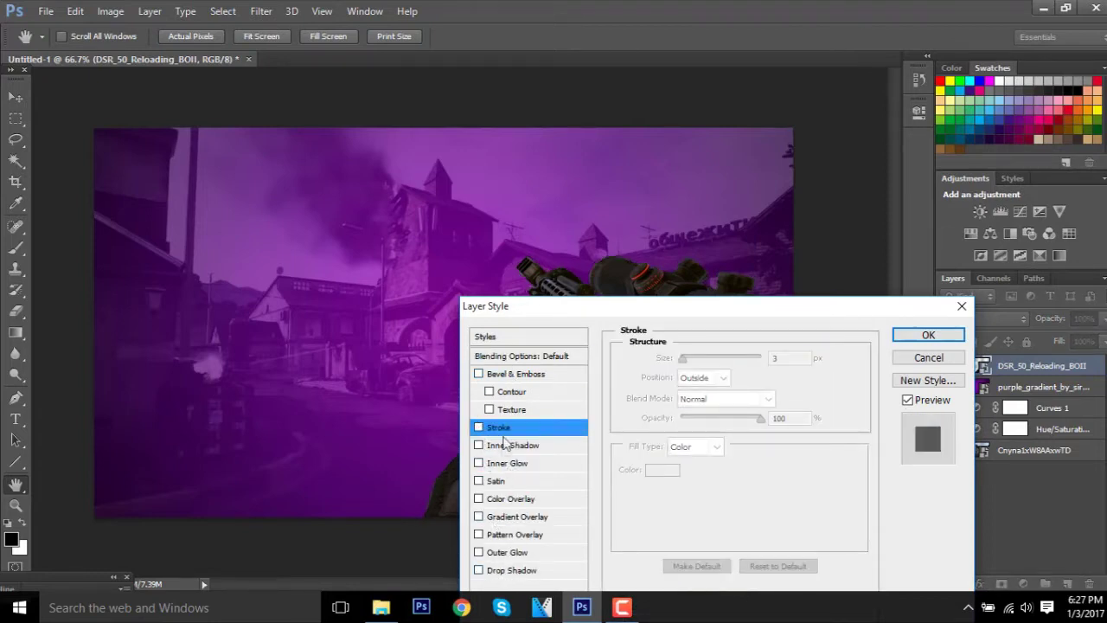
pyautogui.click(506, 554)
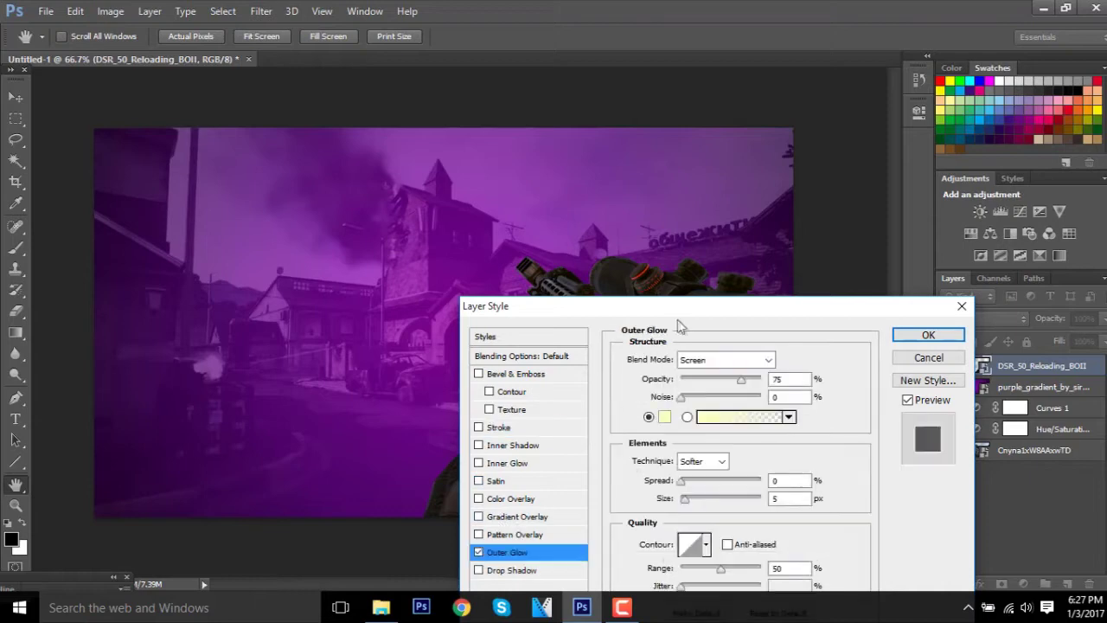
pyautogui.click(665, 418)
pyautogui.click(342, 148)
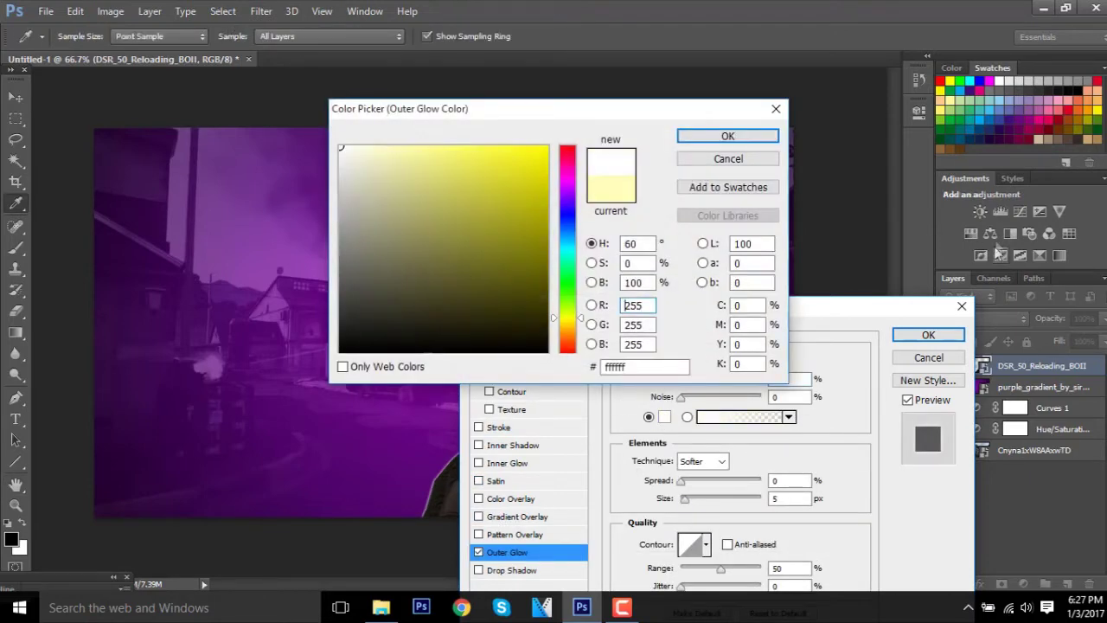
pyautogui.click(746, 137)
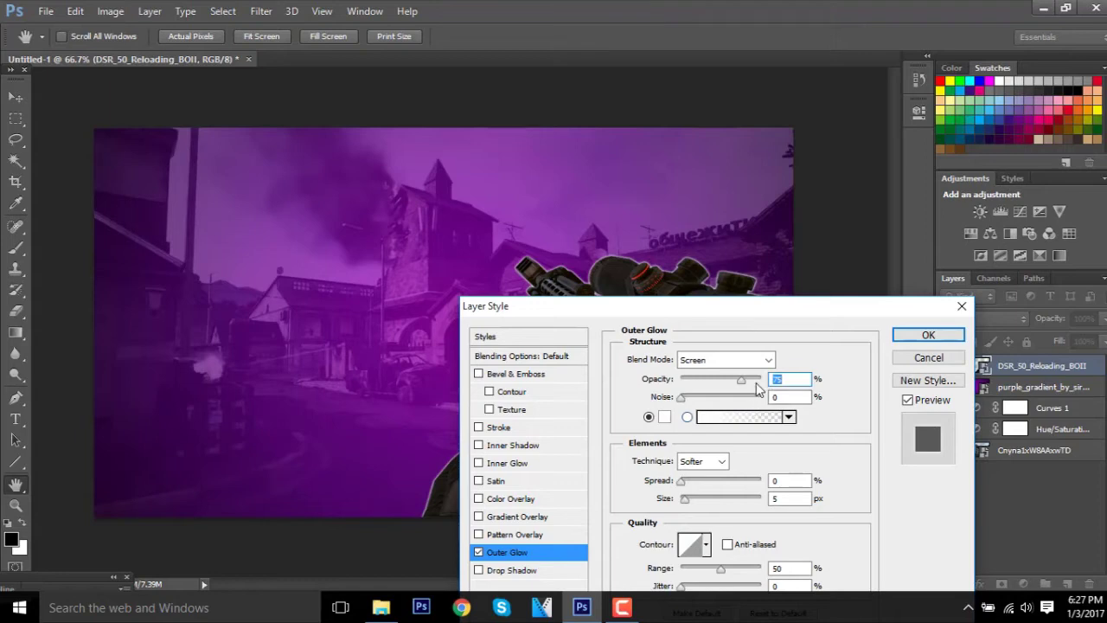
# Set the glow to 100% opacity, 15% spread and larger size, then nudge the rifle right.
pyautogui.moveTo(760, 382); pyautogui.dragTo(779, 380)
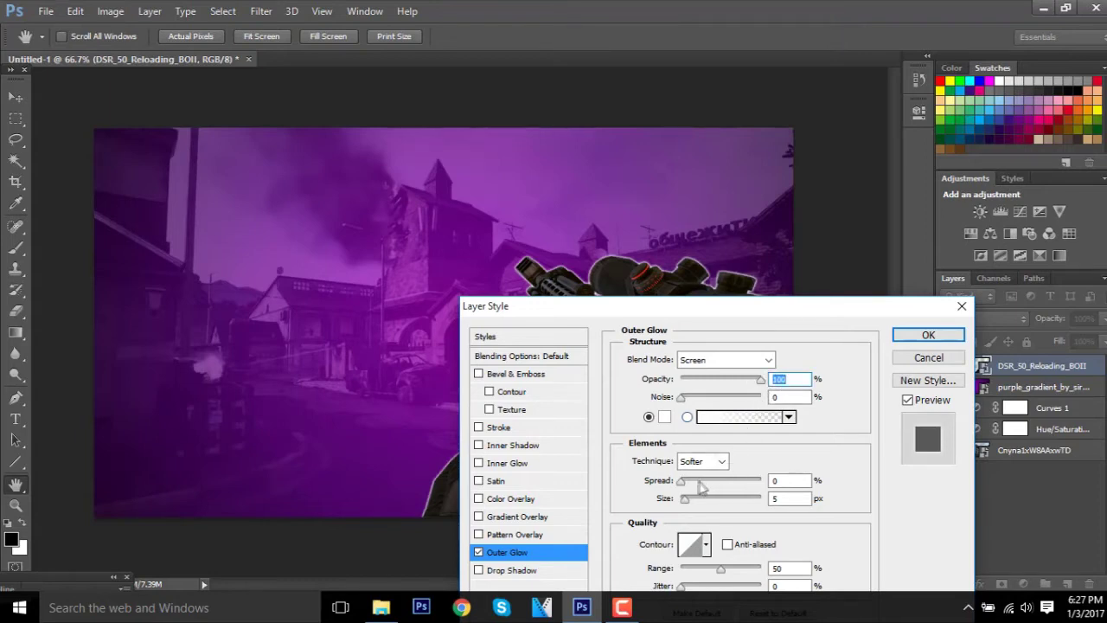
pyautogui.click(701, 482)
pyautogui.click(710, 500)
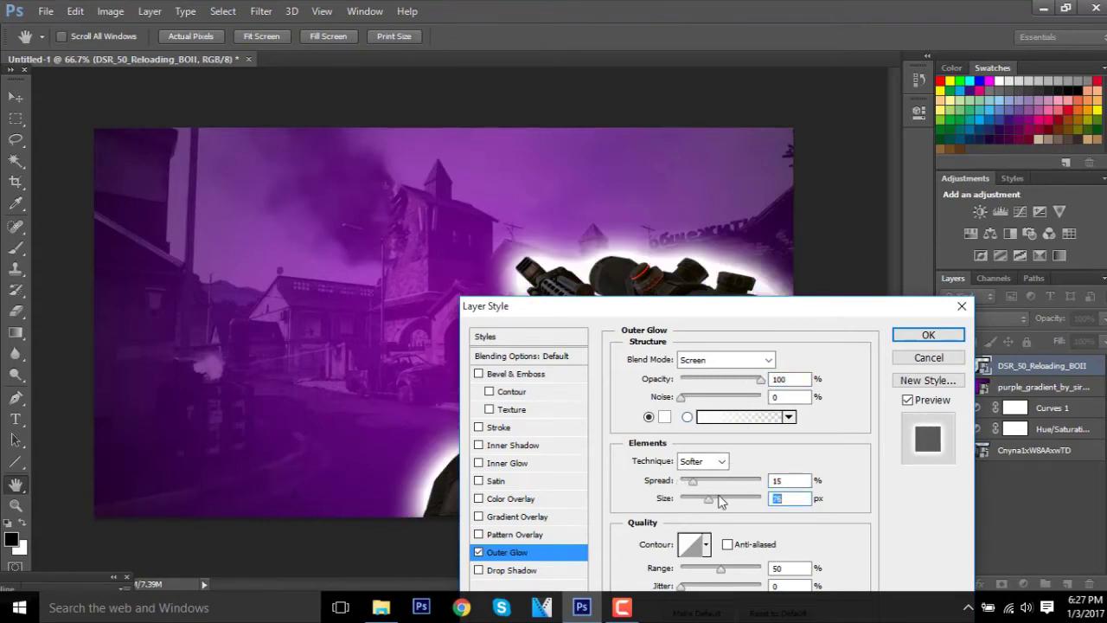
pyautogui.press('Return')
pyautogui.press('v')
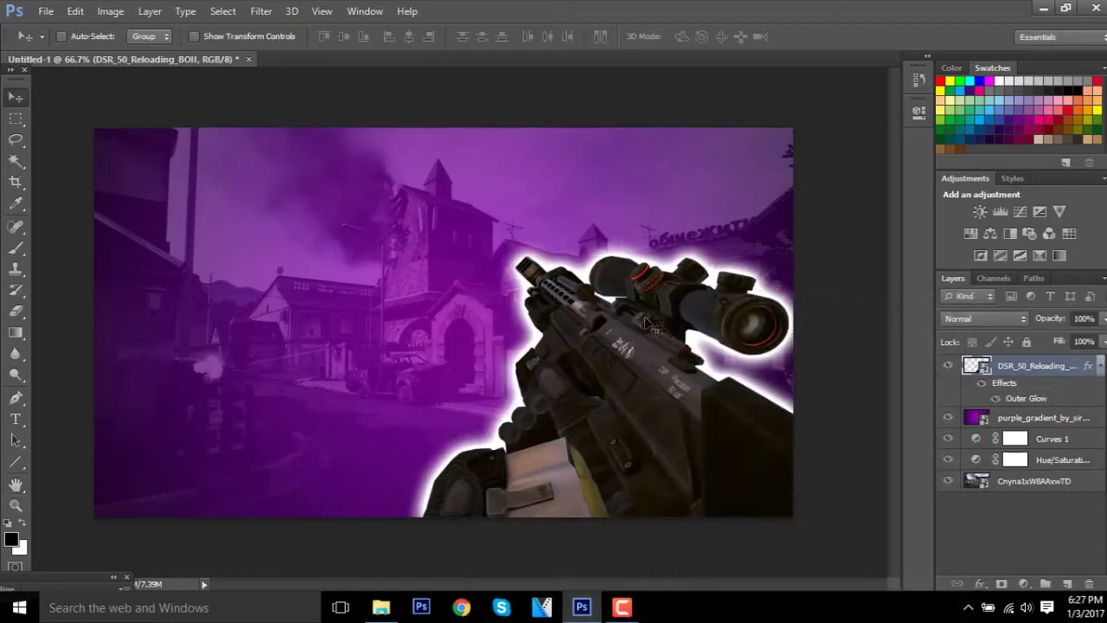
pyautogui.moveTo(639, 344); pyautogui.dragTo(664, 354)
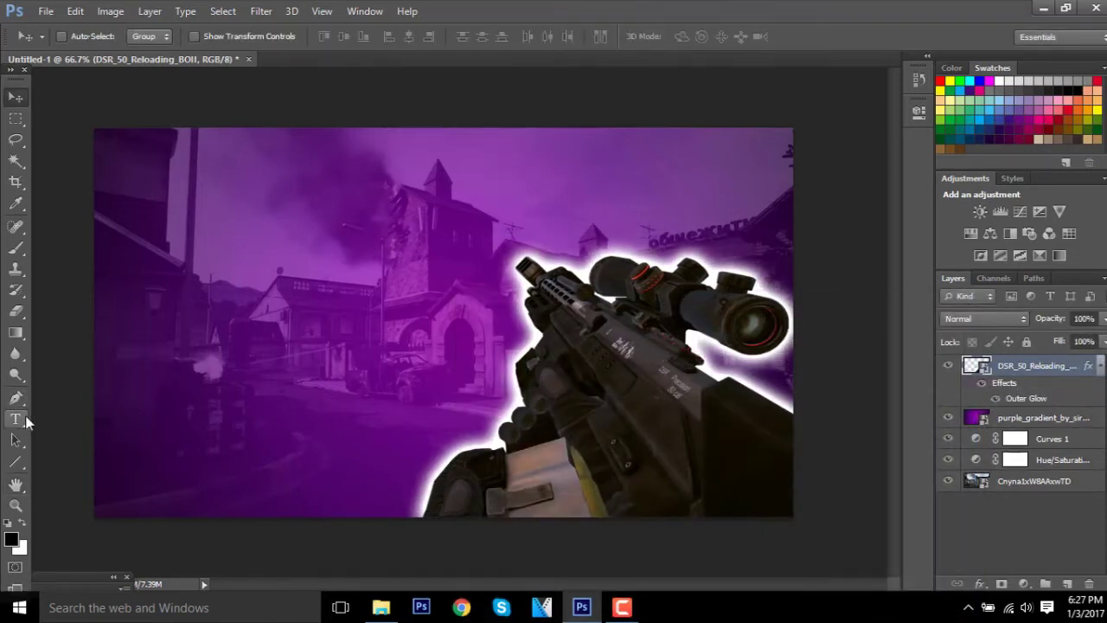
# Add a 30 pt 'How I Make' text line at the top left in the BlowBrush font.
pyautogui.click(15, 418)
pyautogui.click(125, 178)
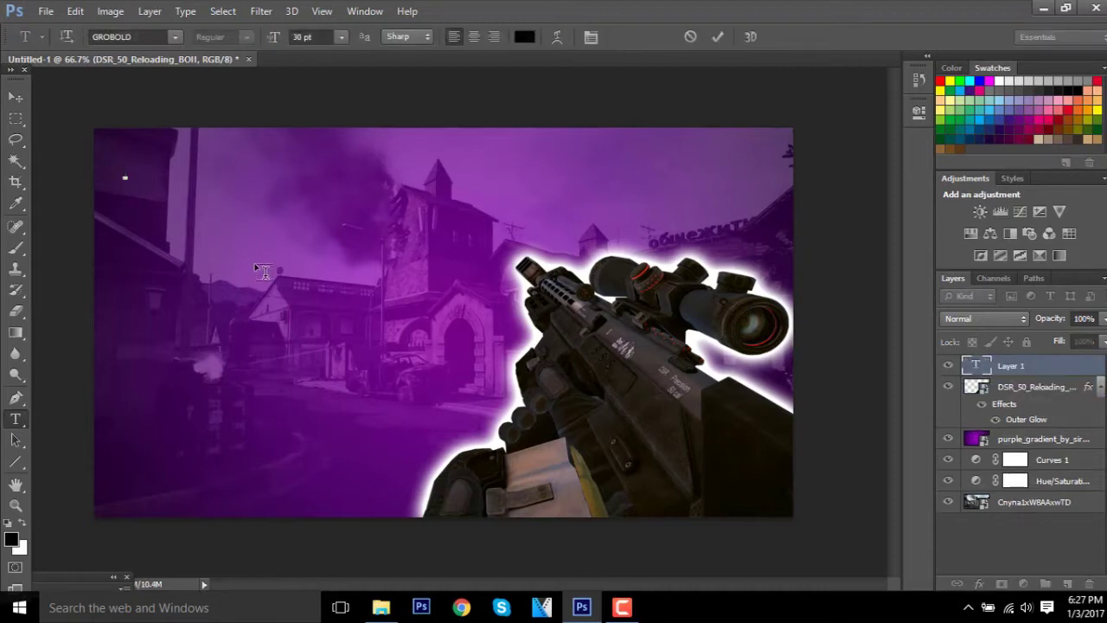
pyautogui.write('How r')
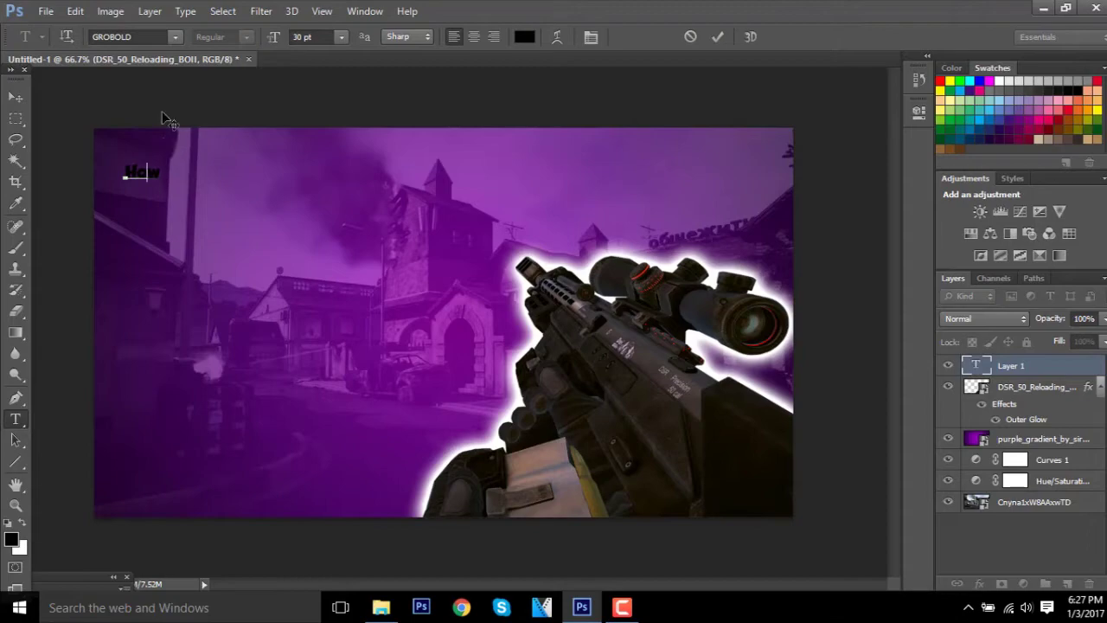
pyautogui.click(176, 37)
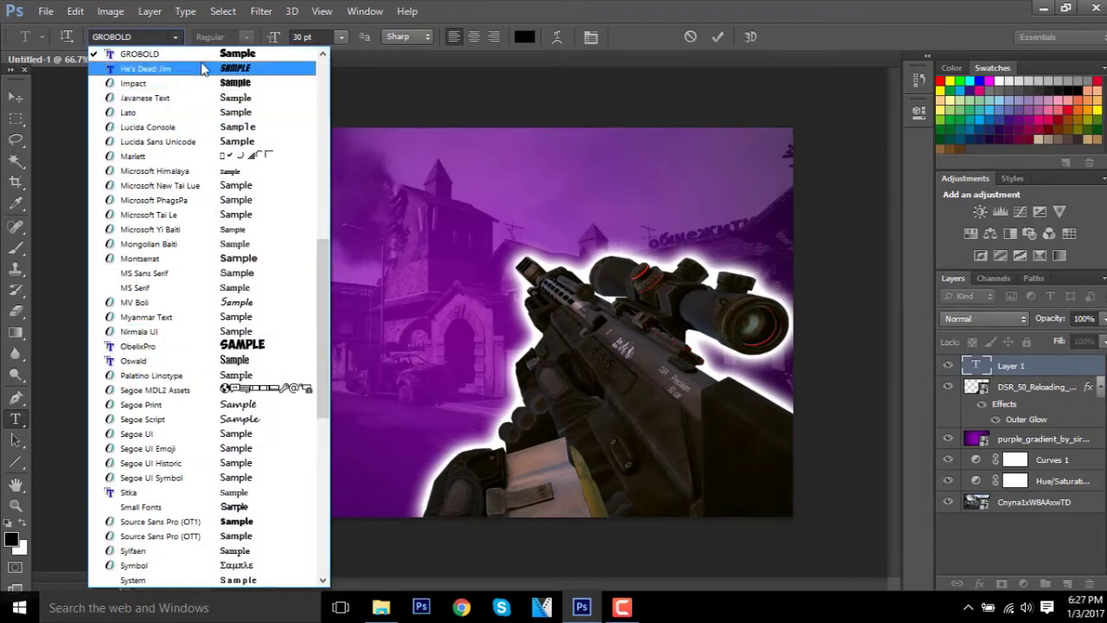
pyautogui.scroll(-4, 199, 260)
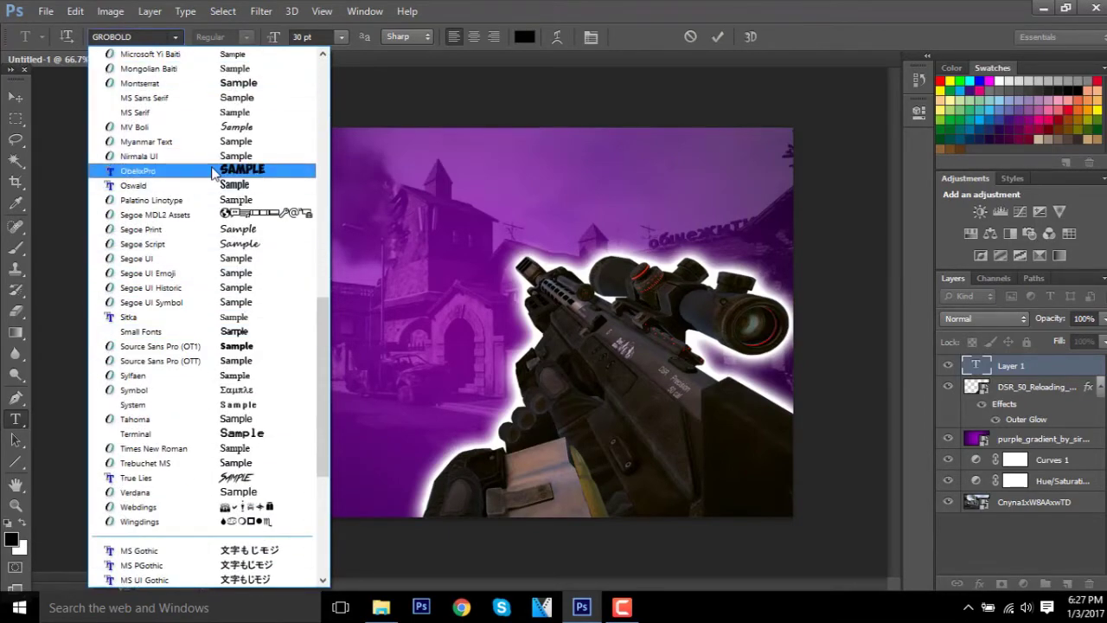
pyautogui.scroll(-4, 221, 260)
pyautogui.scroll(12, 225, 251)
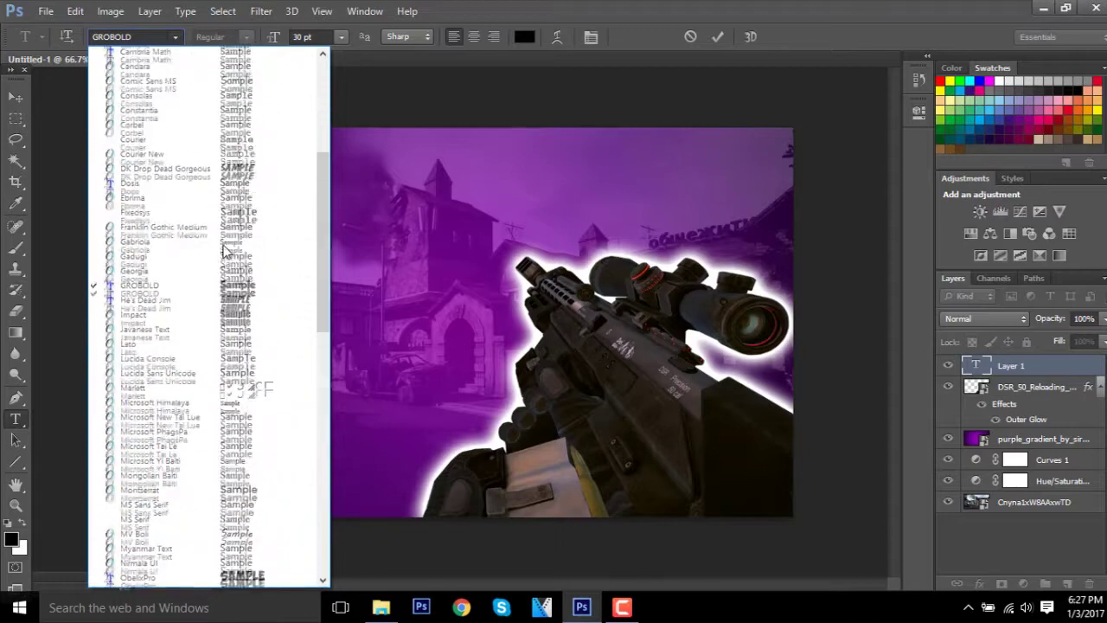
pyautogui.scroll(4, 225, 251)
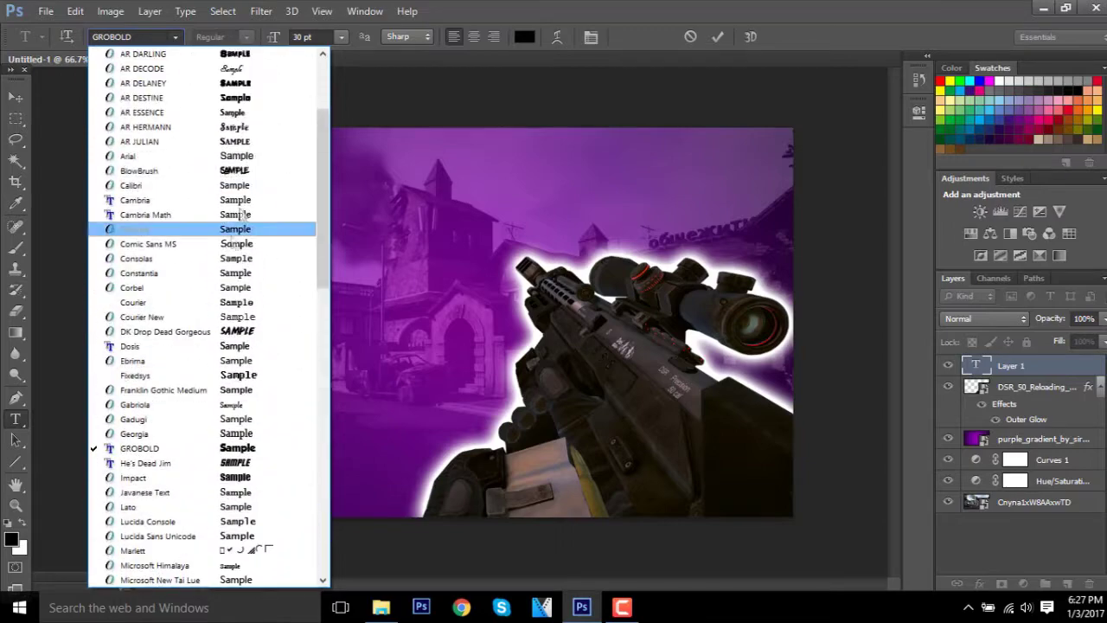
pyautogui.click(260, 173)
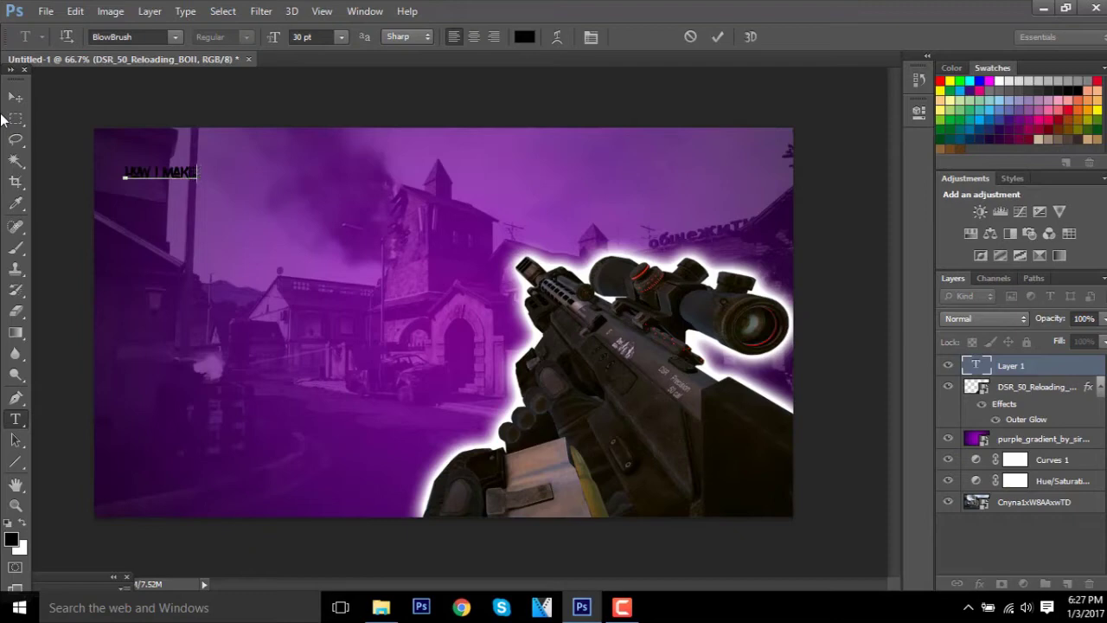
pyautogui.click(16, 97)
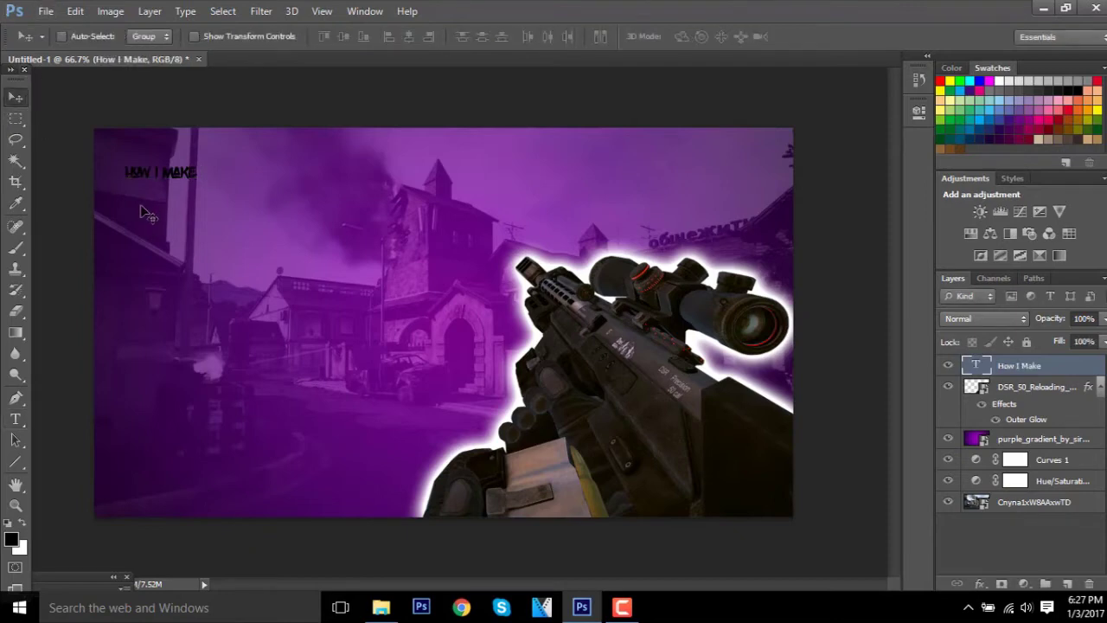
# Scale the 'How I Make' title up to about 266 pt across the thumbnail's top.
pyautogui.hotkey('ctrl', 't')
pyautogui.moveTo(208, 184); pyautogui.dragTo(533, 377)
pyautogui.moveTo(415, 227); pyautogui.dragTo(387, 214)
pyautogui.moveTo(481, 221); pyautogui.dragTo(481, 207)
pyautogui.moveTo(576, 247); pyautogui.dragTo(737, 285)
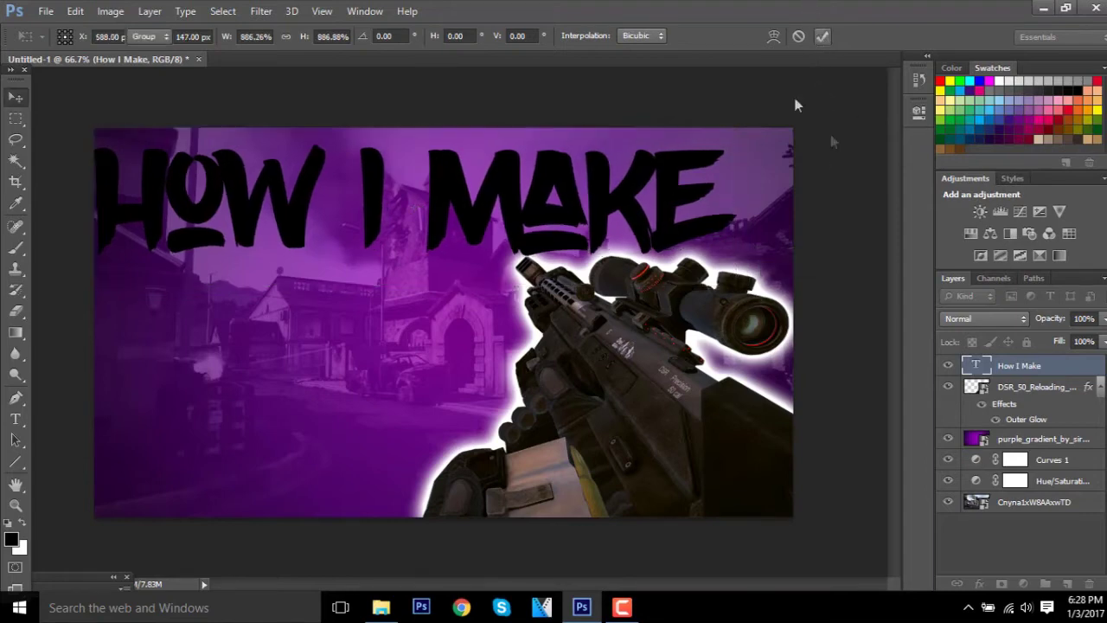
pyautogui.press('Return')
# Select the HOW I MAKE text and try sampled purple shades for its colour.
pyautogui.click(16, 418)
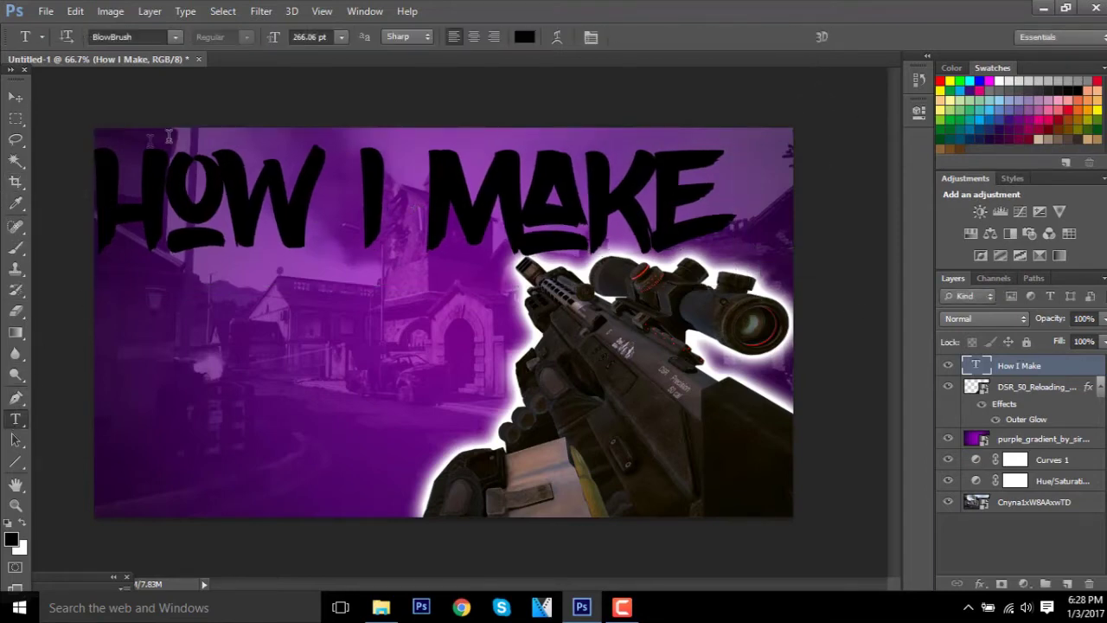
pyautogui.click(97, 188)
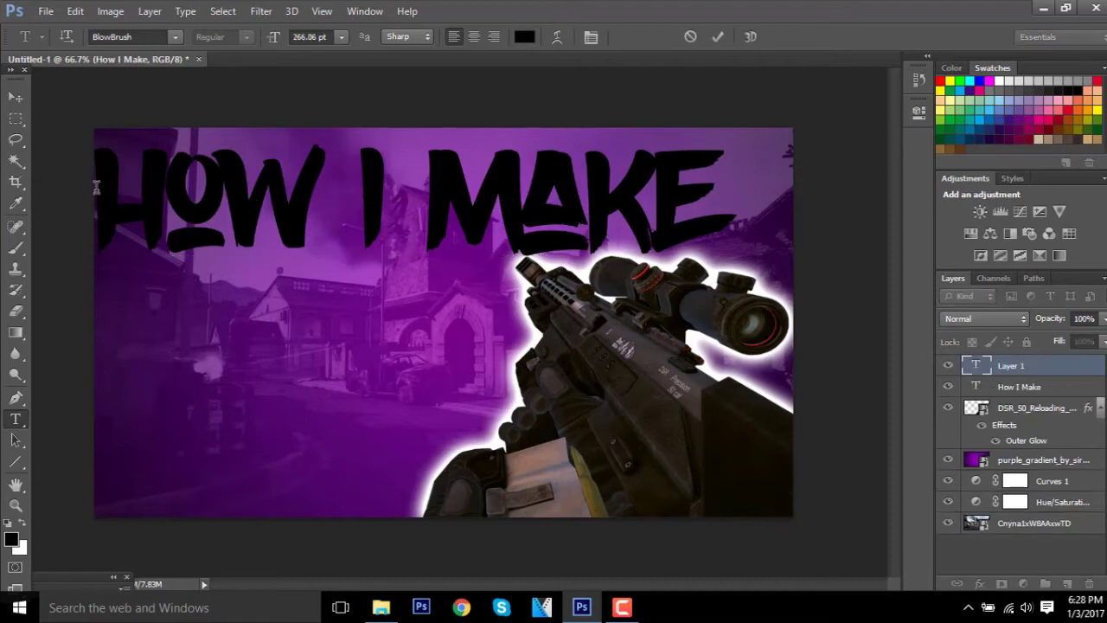
pyautogui.press('Escape')
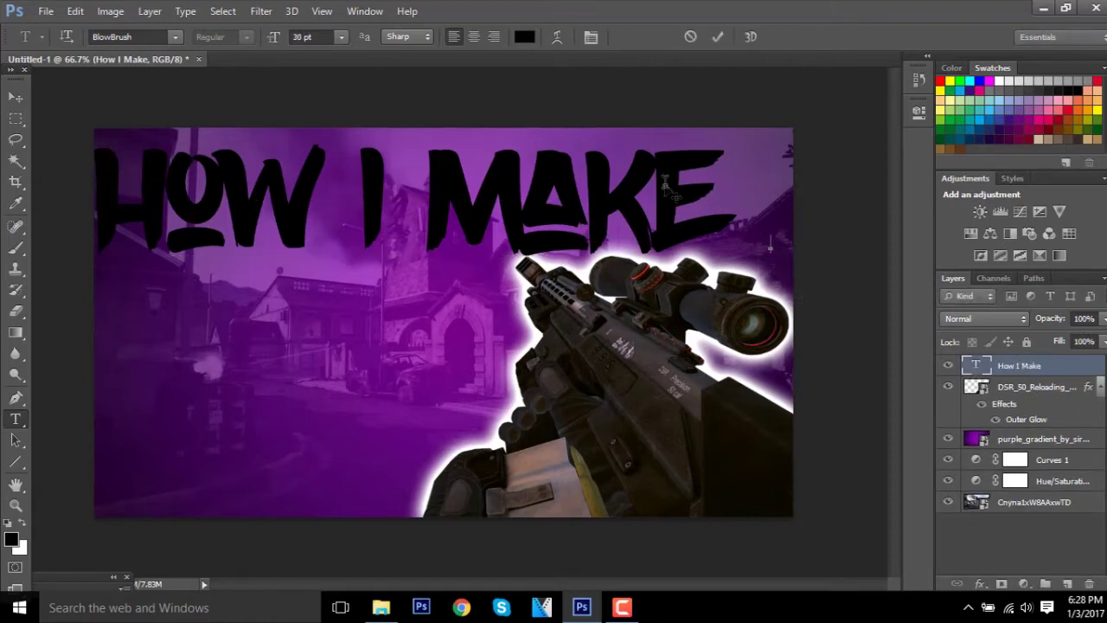
pyautogui.moveTo(730, 227); pyautogui.dragTo(190, 109)
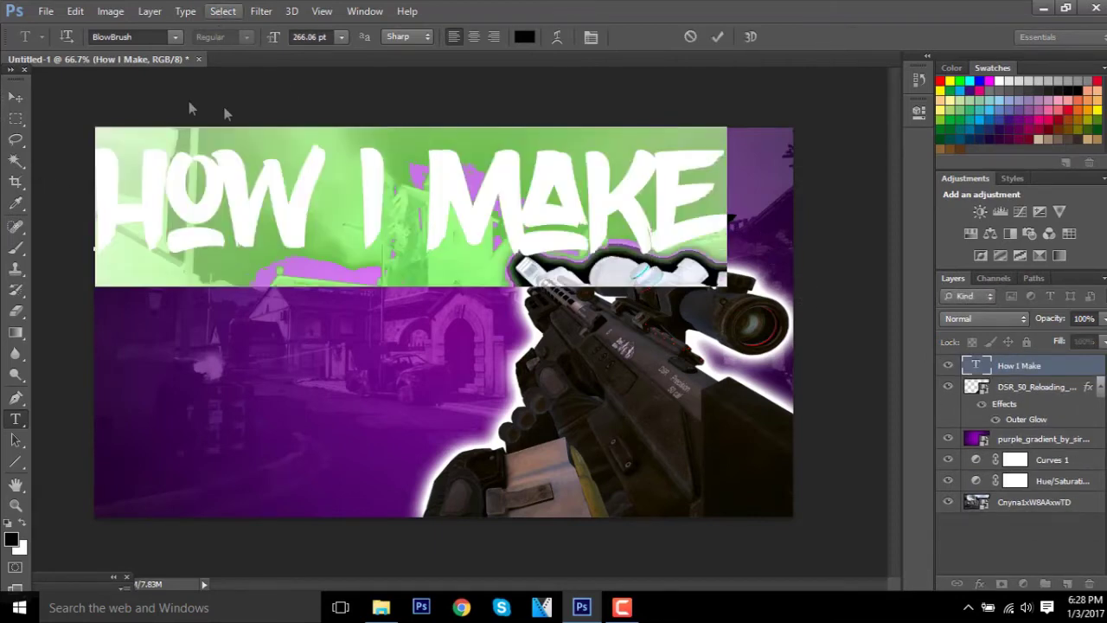
pyautogui.click(524, 37)
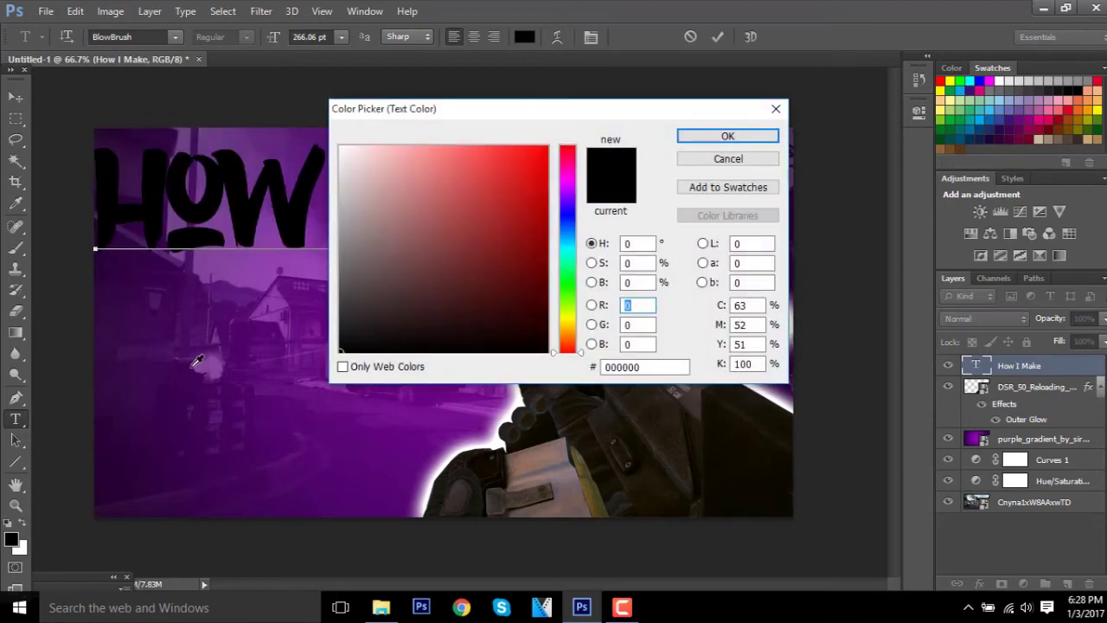
pyautogui.click(197, 362)
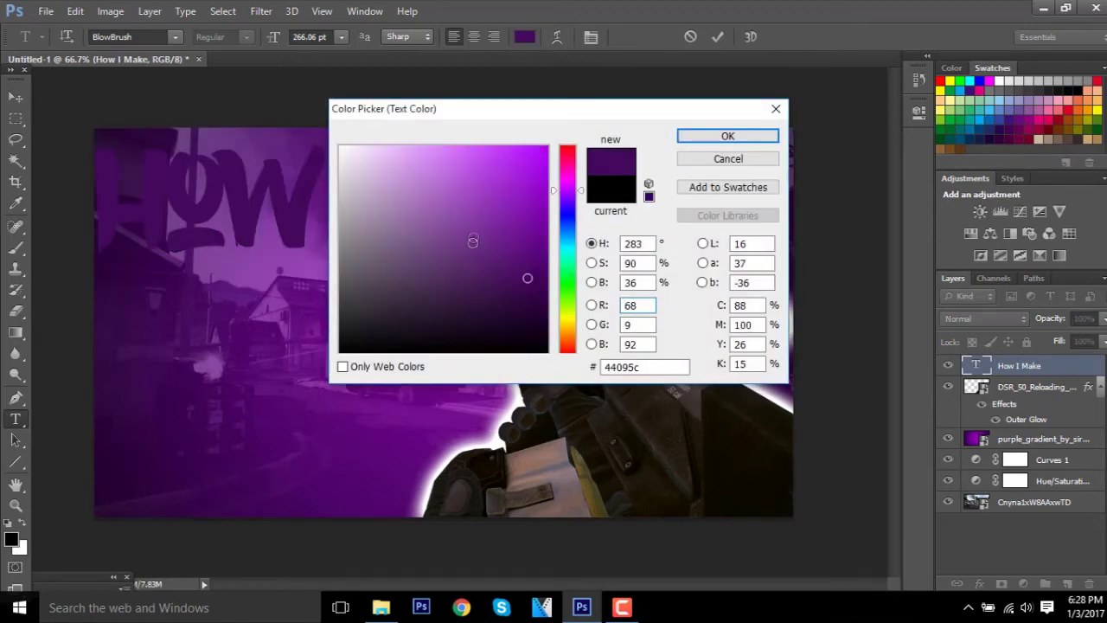
pyautogui.moveTo(474, 241)
pyautogui.mouseDown()
pyautogui.moveTo(338, 161)
pyautogui.moveTo(410, 185)
pyautogui.moveTo(441, 154)
pyautogui.moveTo(498, 233)
pyautogui.moveTo(511, 181)
pyautogui.moveTo(507, 212)
pyautogui.mouseUp()
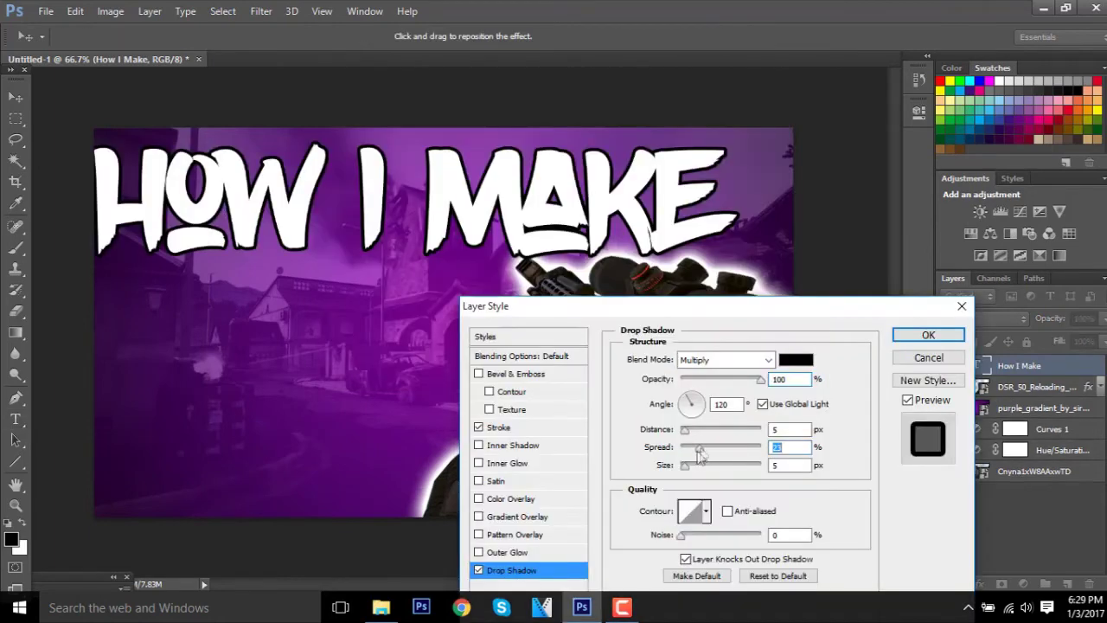
# Add a large soft drop shadow (23% spread, 70 px size) to the title.
pyautogui.moveTo(698, 466)
pyautogui.mouseDown()
pyautogui.moveTo(719, 468)
pyautogui.moveTo(710, 466)
pyautogui.mouseUp()
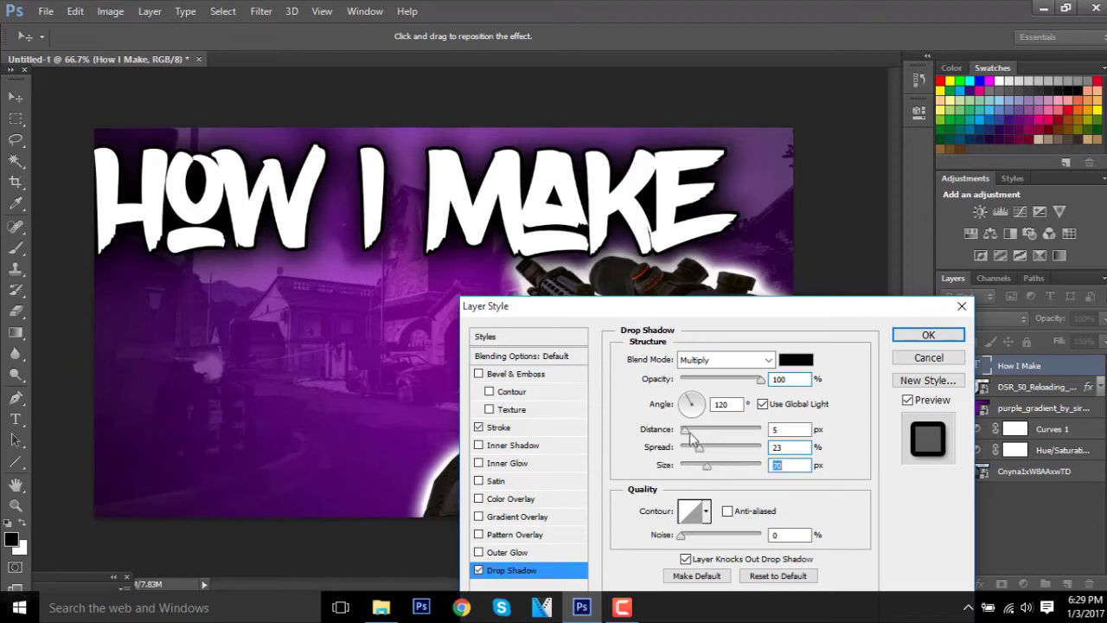
pyautogui.moveTo(693, 429); pyautogui.dragTo(697, 439)
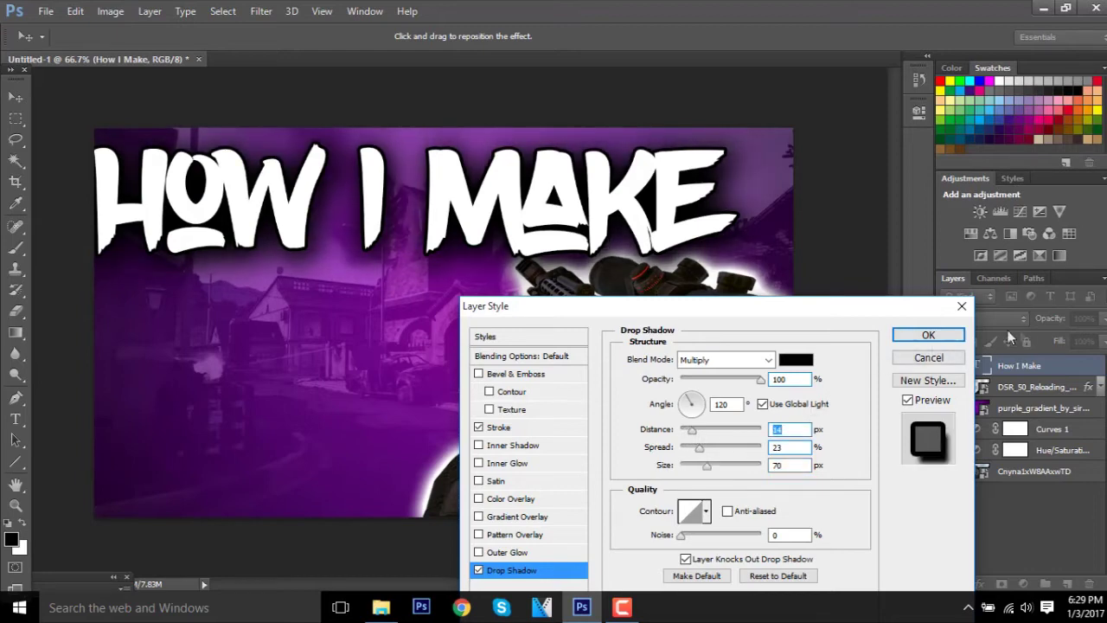
pyautogui.click(928, 335)
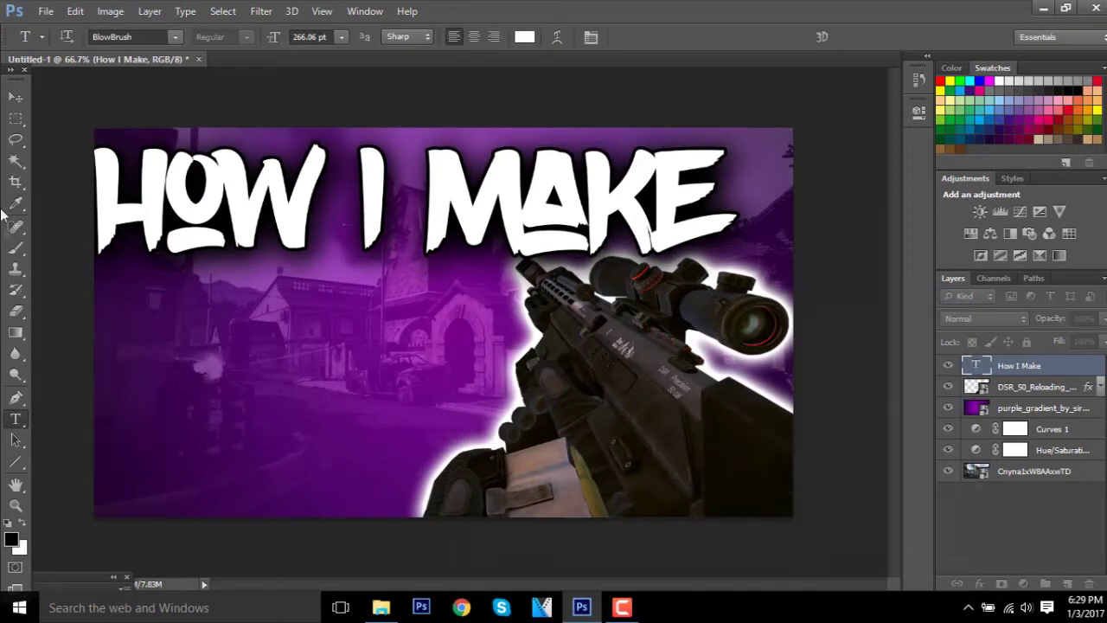
# Add a new layer and set up a large soft black brush.
pyautogui.click(1073, 584)
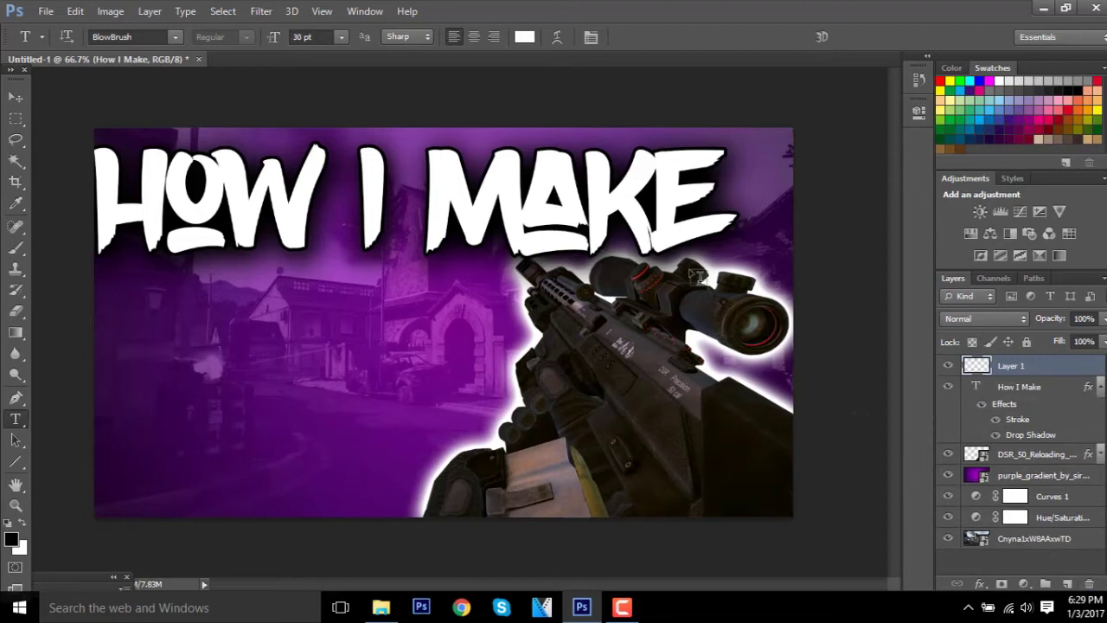
pyautogui.click(1098, 387)
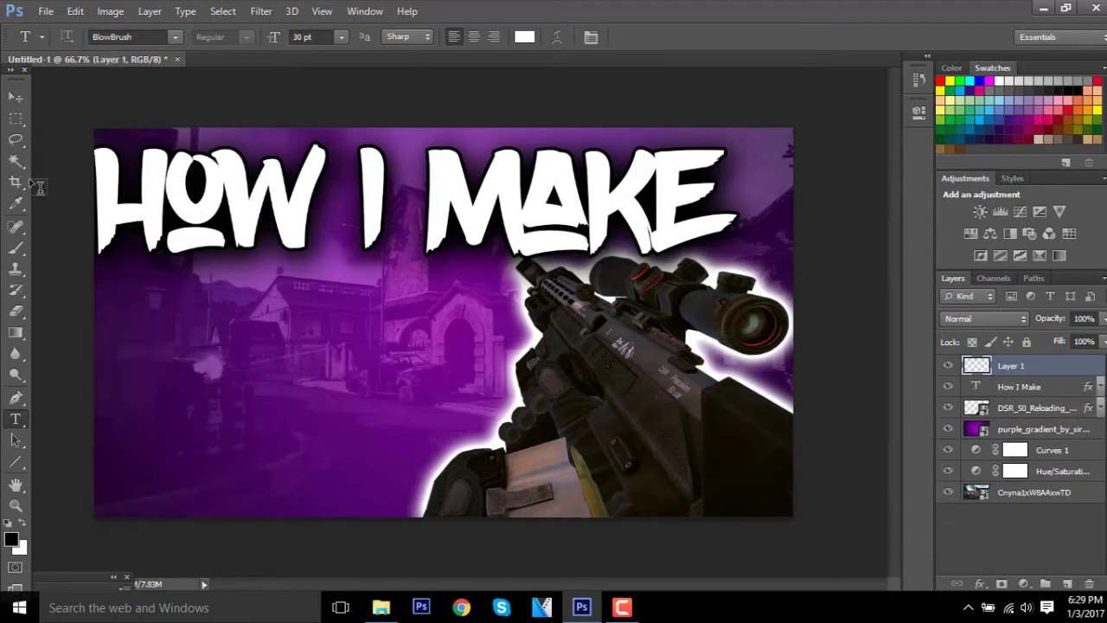
pyautogui.click(15, 249)
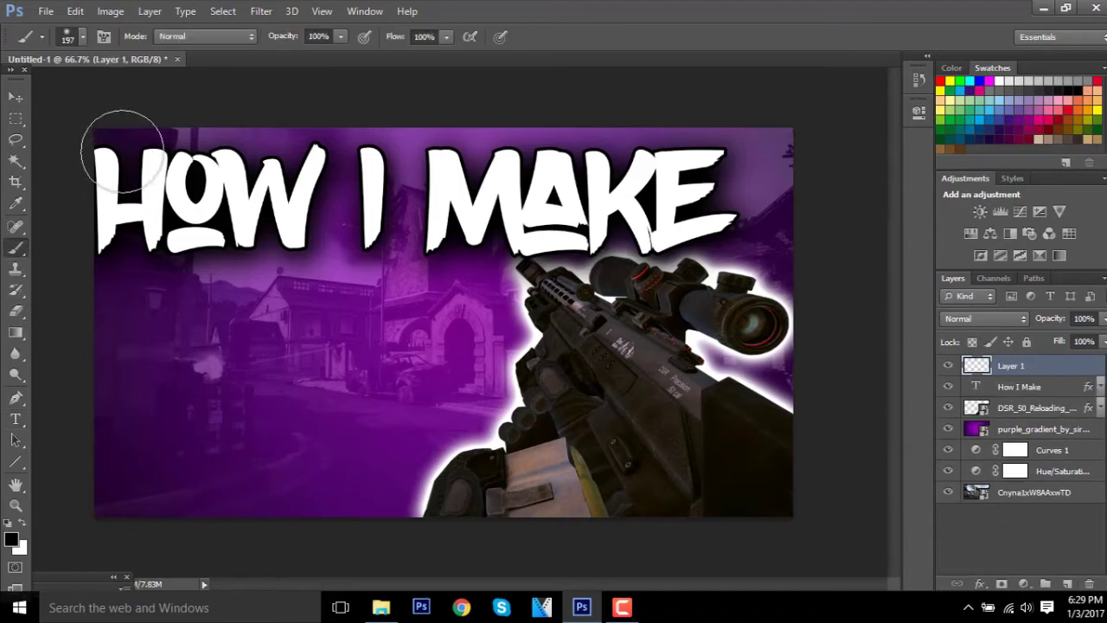
pyautogui.click(82, 37)
pyautogui.press('Return')
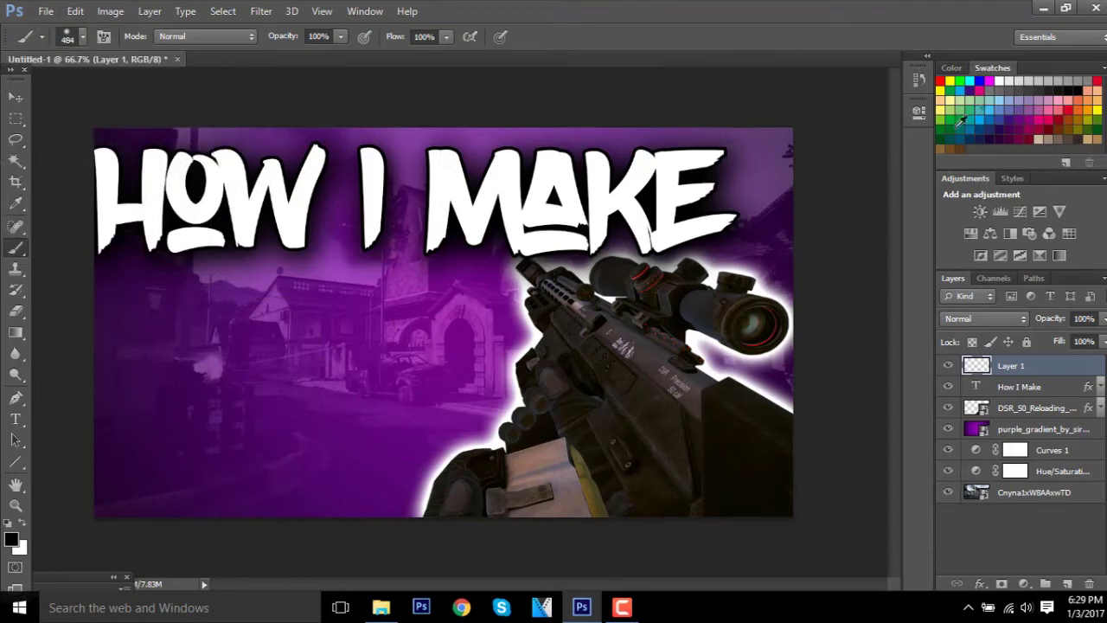
pyautogui.click(1089, 87)
pyautogui.click(1078, 89)
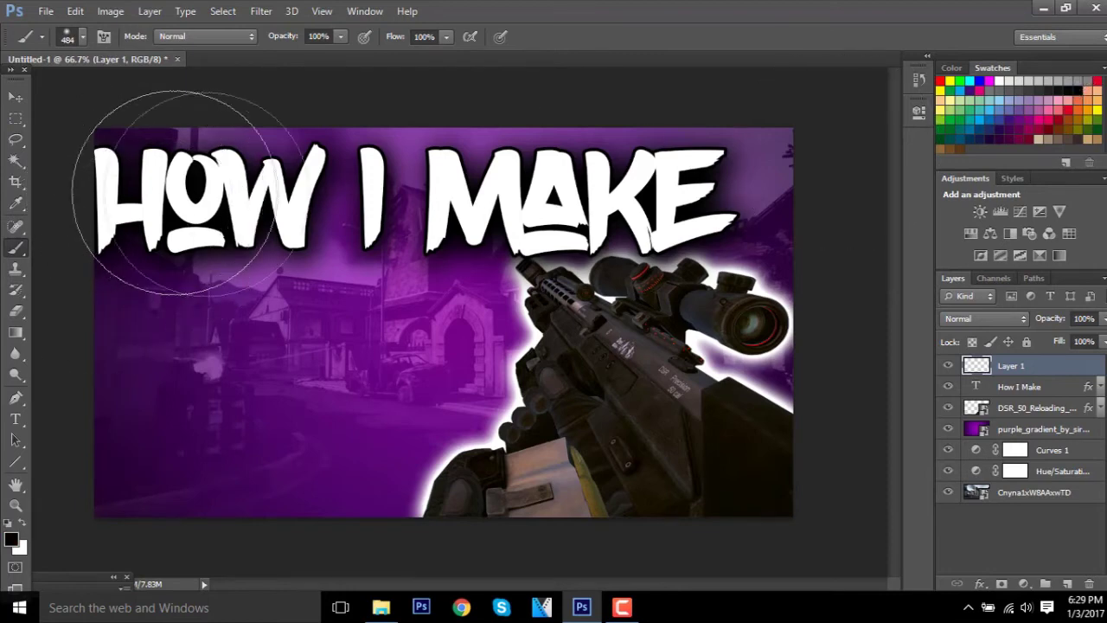
# Paint black across the top and move that layer beneath the How I Make title.
pyautogui.moveTo(199, 139)
pyautogui.mouseDown()
pyautogui.moveTo(411, 192)
pyautogui.moveTo(605, 86)
pyautogui.moveTo(470, 161)
pyautogui.moveTo(161, 185)
pyautogui.moveTo(311, 229)
pyautogui.moveTo(753, 273)
pyautogui.mouseUp()
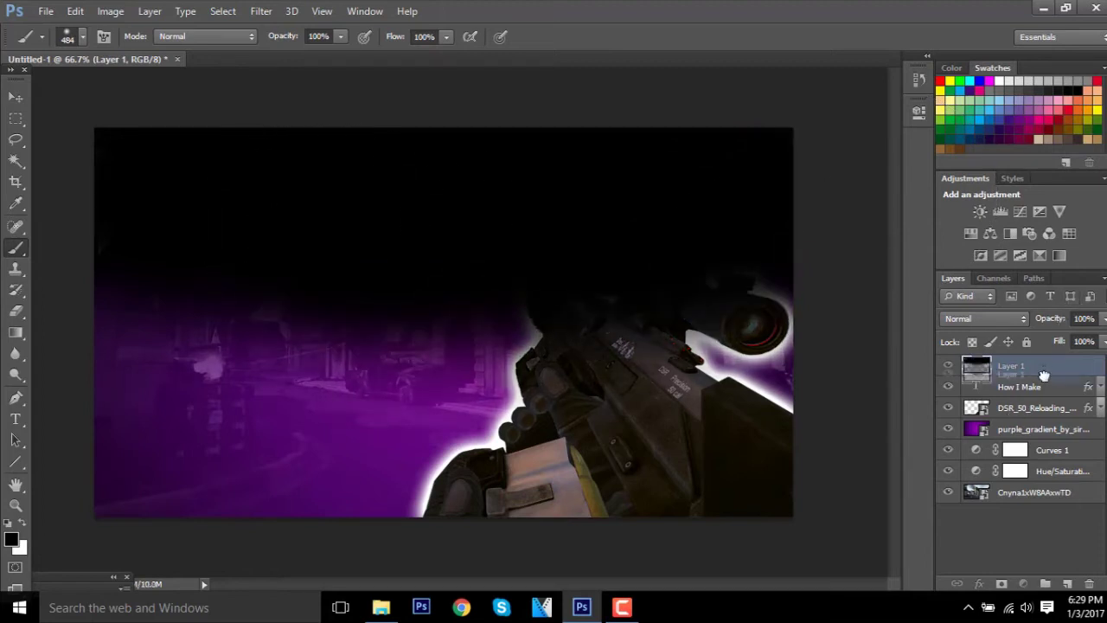
pyautogui.moveTo(1014, 366); pyautogui.dragTo(1034, 398)
# Set the black Layer 1 to 50% opacity so the purple map shows through.
pyautogui.click(16, 97)
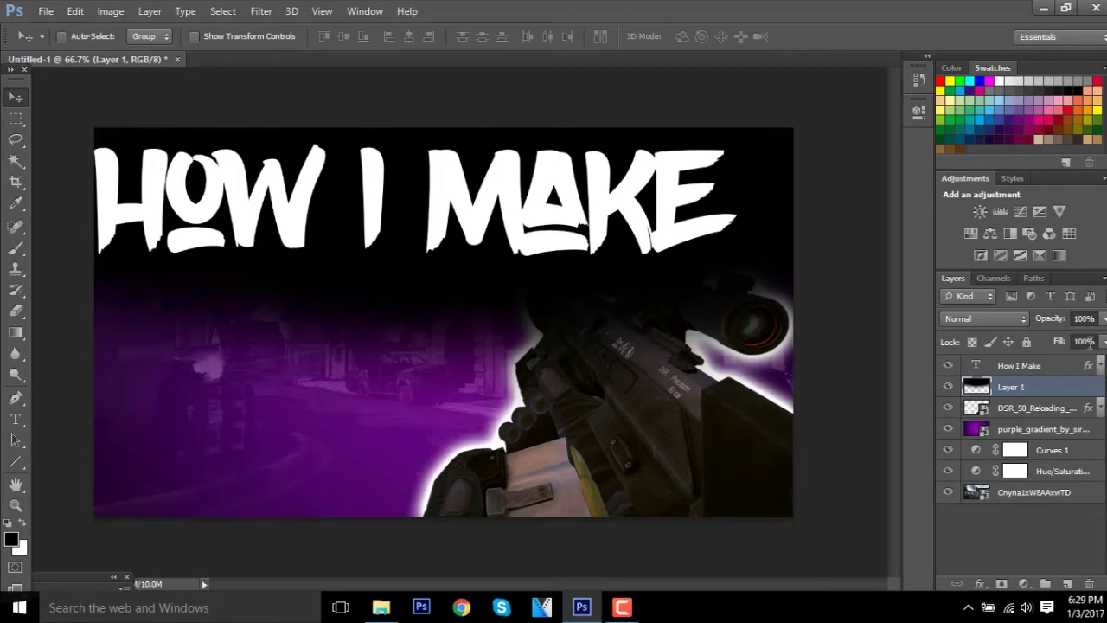
pyautogui.click(1103, 342)
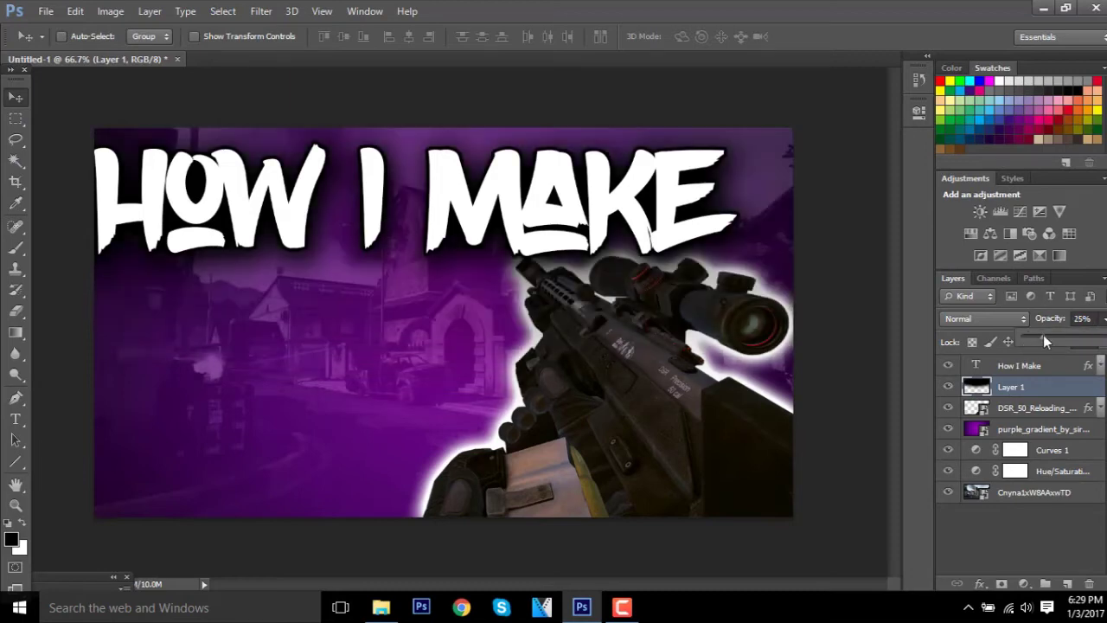
pyautogui.moveTo(1064, 338); pyautogui.dragTo(1065, 338)
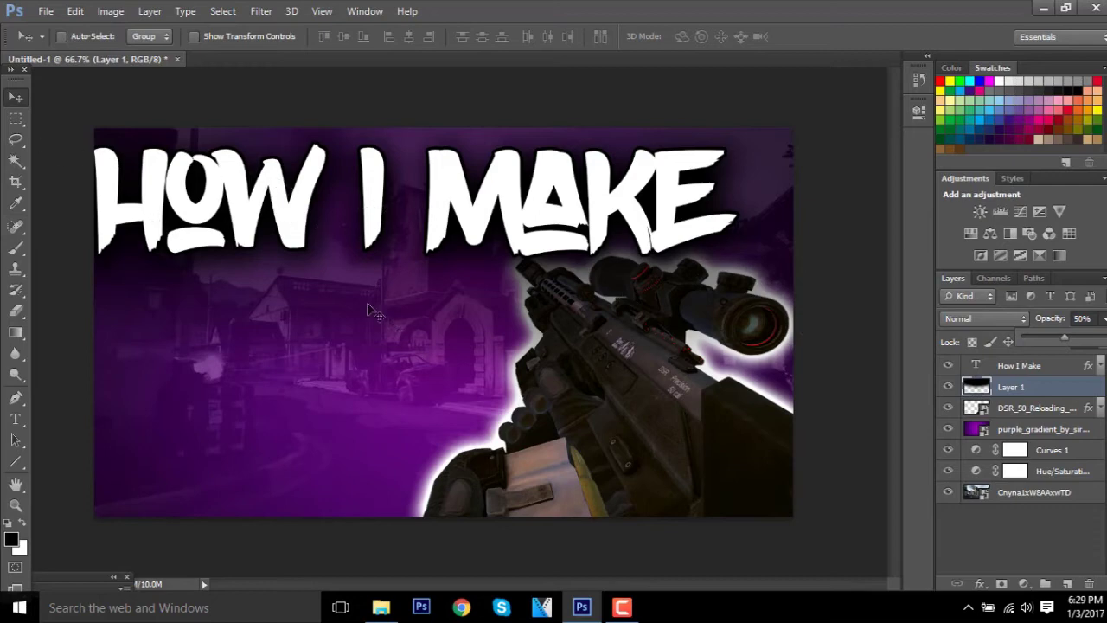
pyautogui.click(21, 420)
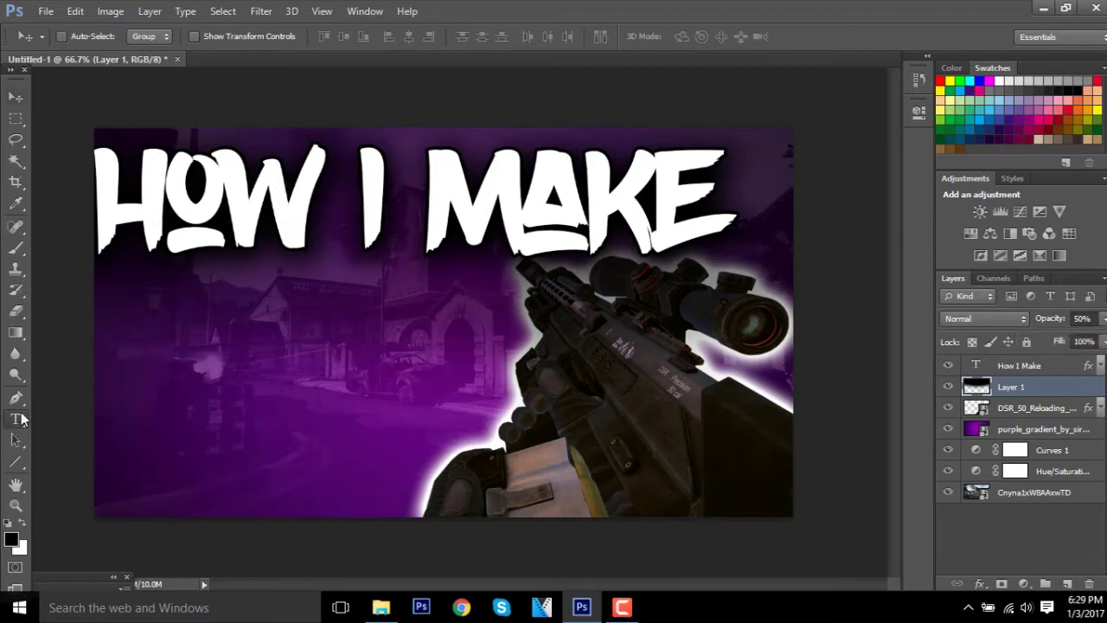
# Cancel the stray empty text layer and bring up the How I Make layer's options.
pyautogui.click(91, 301)
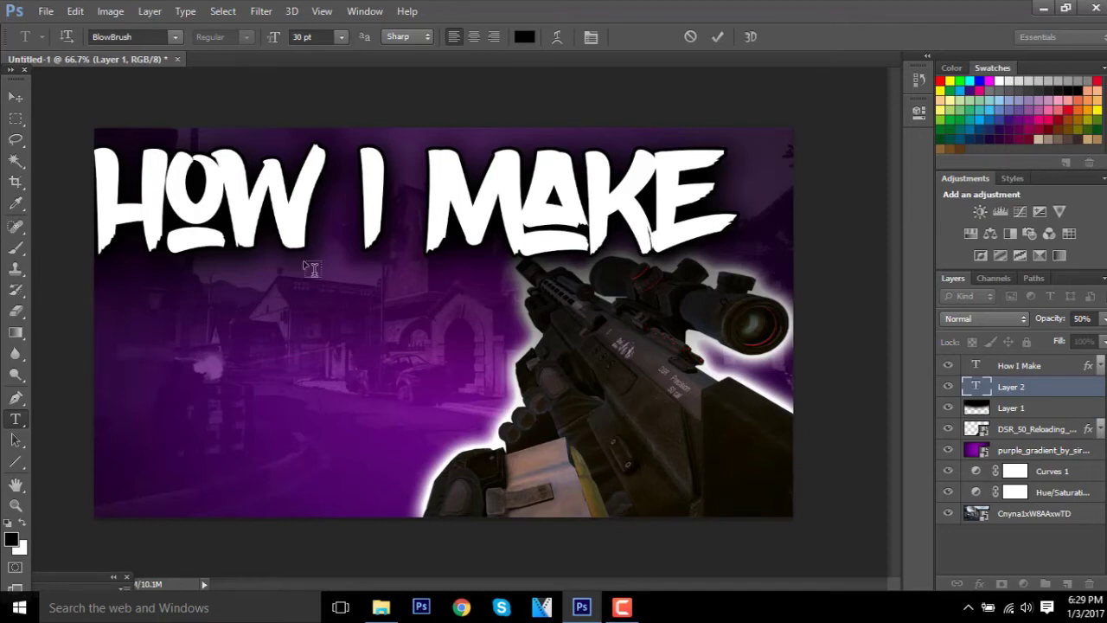
pyautogui.press('Escape')
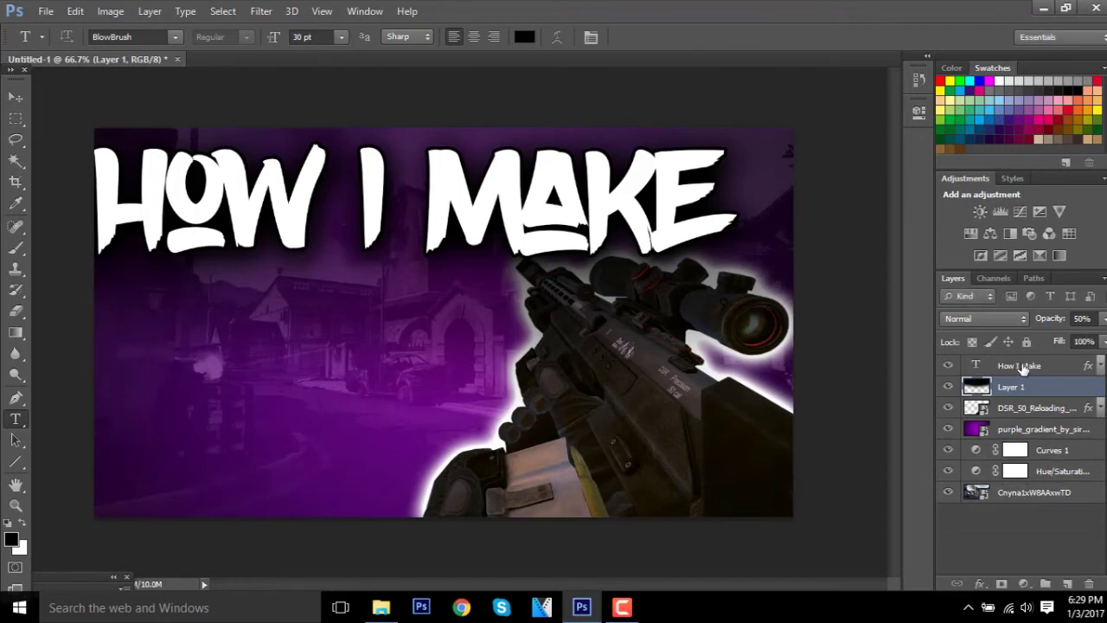
pyautogui.rightClick(1024, 368)
# Duplicate the How I Make title layer and drag the copy down to a second line.
pyautogui.click(744, 117)
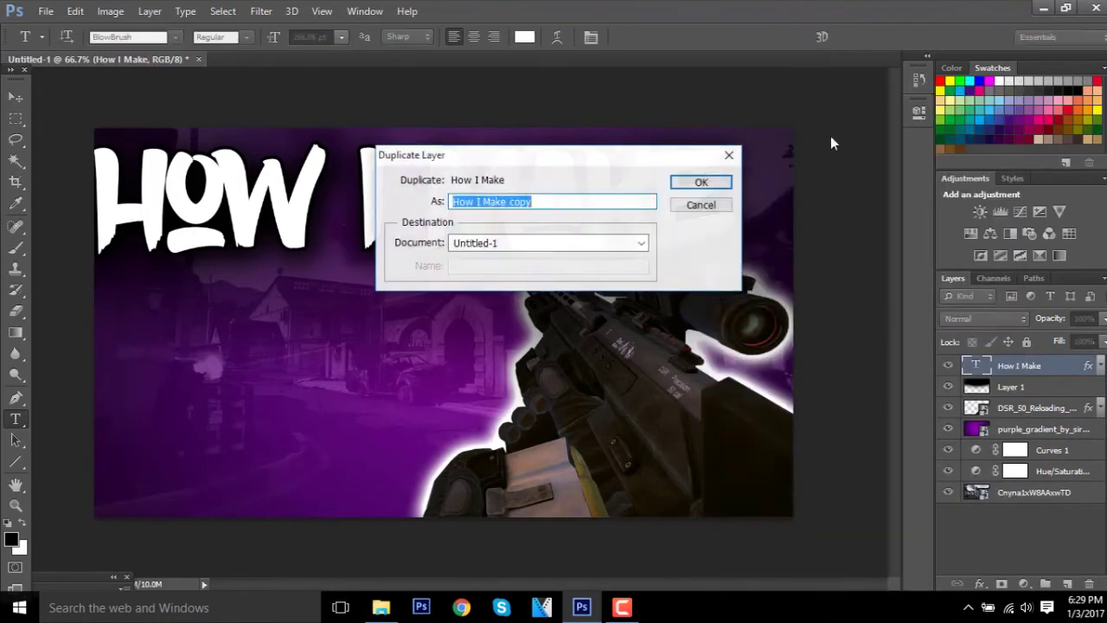
pyautogui.click(699, 184)
pyautogui.click(16, 97)
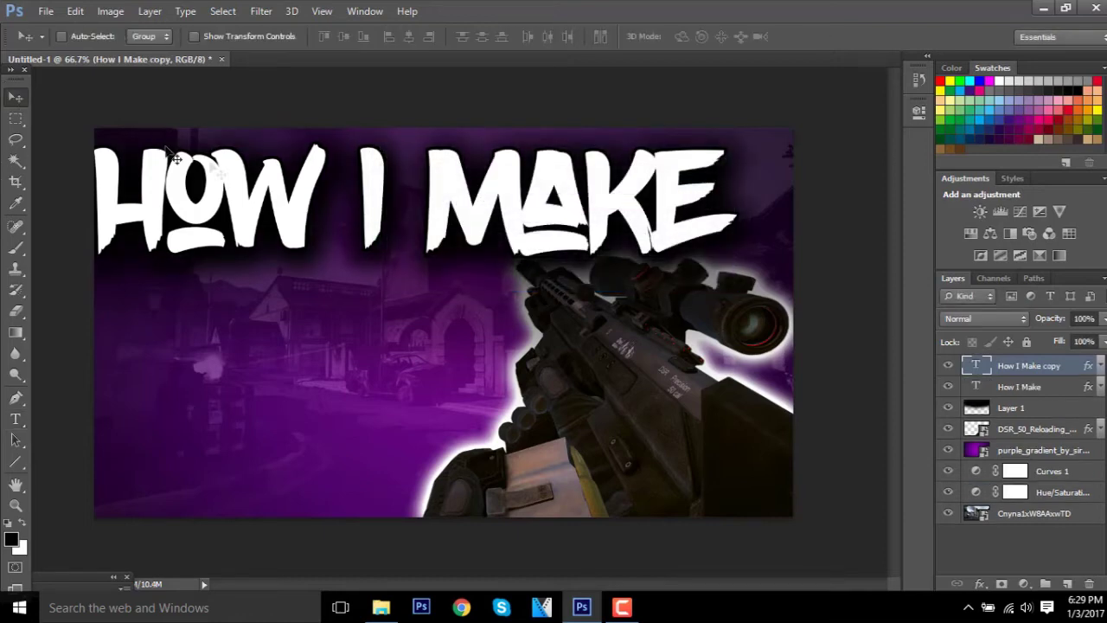
pyautogui.moveTo(277, 184); pyautogui.dragTo(290, 320)
# Clear the copied line's text, deleting a misspelled 'My thumb' attempt.
pyautogui.click(15, 419)
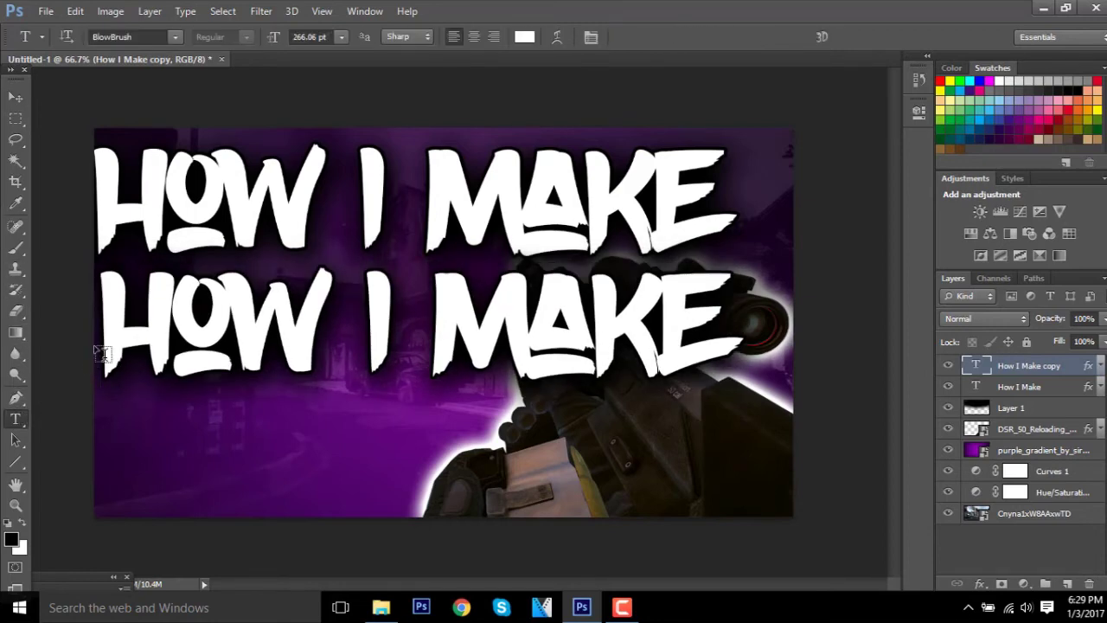
pyautogui.click(100, 342)
pyautogui.click(103, 328)
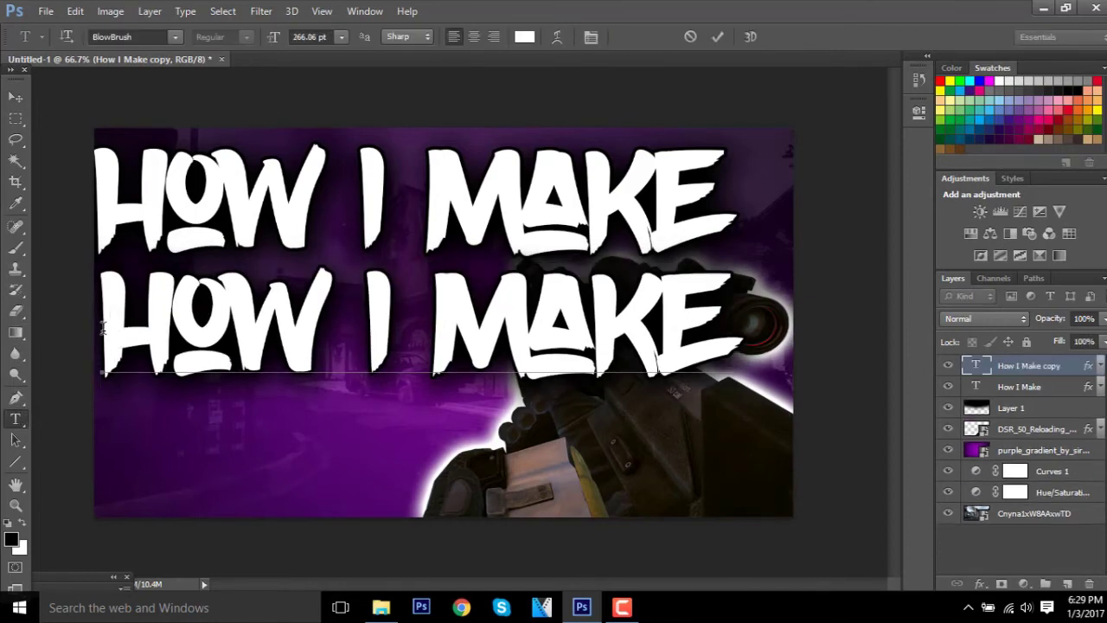
pyautogui.moveTo(102, 327); pyautogui.dragTo(865, 331)
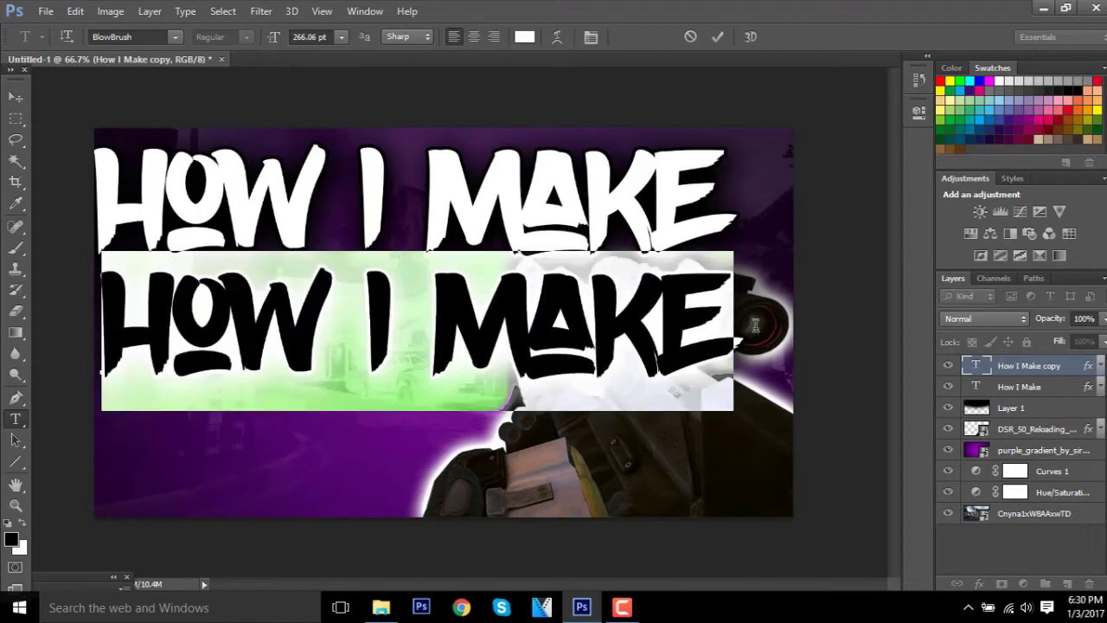
pyautogui.press('BackSpace')
pyautogui.write('M')
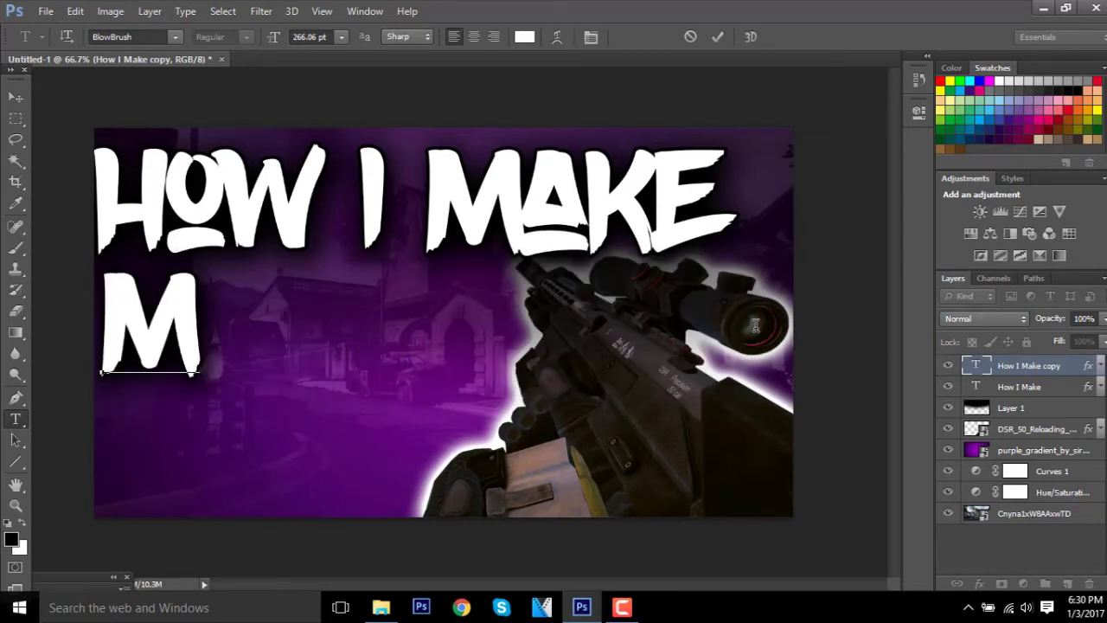
pyautogui.write('y thumba')
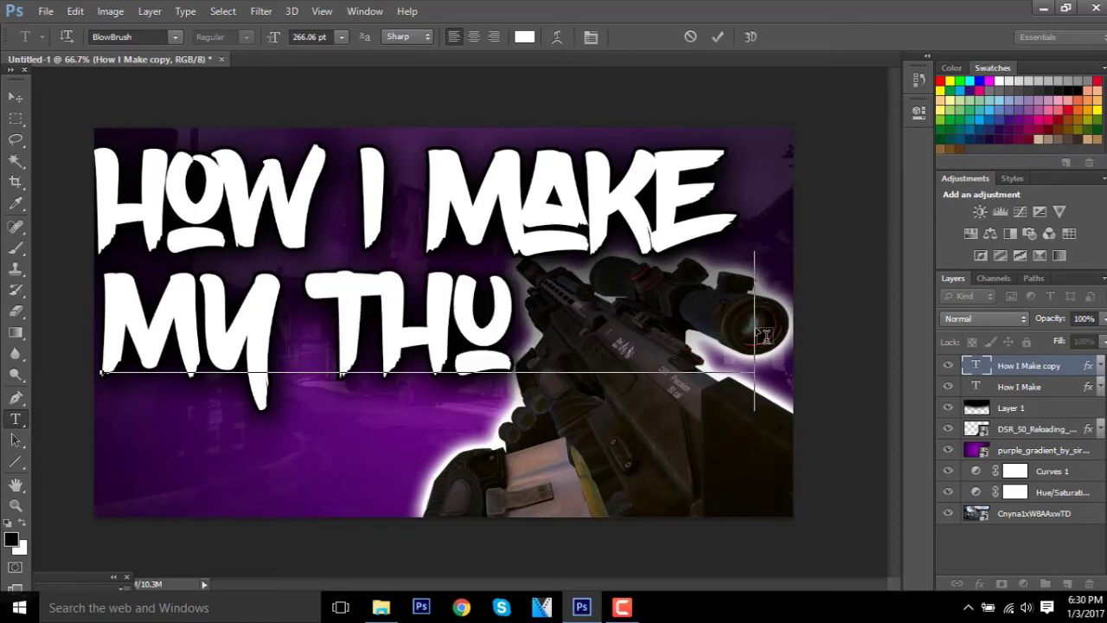
pyautogui.press('BackSpace')
pyautogui.press('BackSpace')
pyautogui.press('BackSpace')
pyautogui.press('BackSpace')
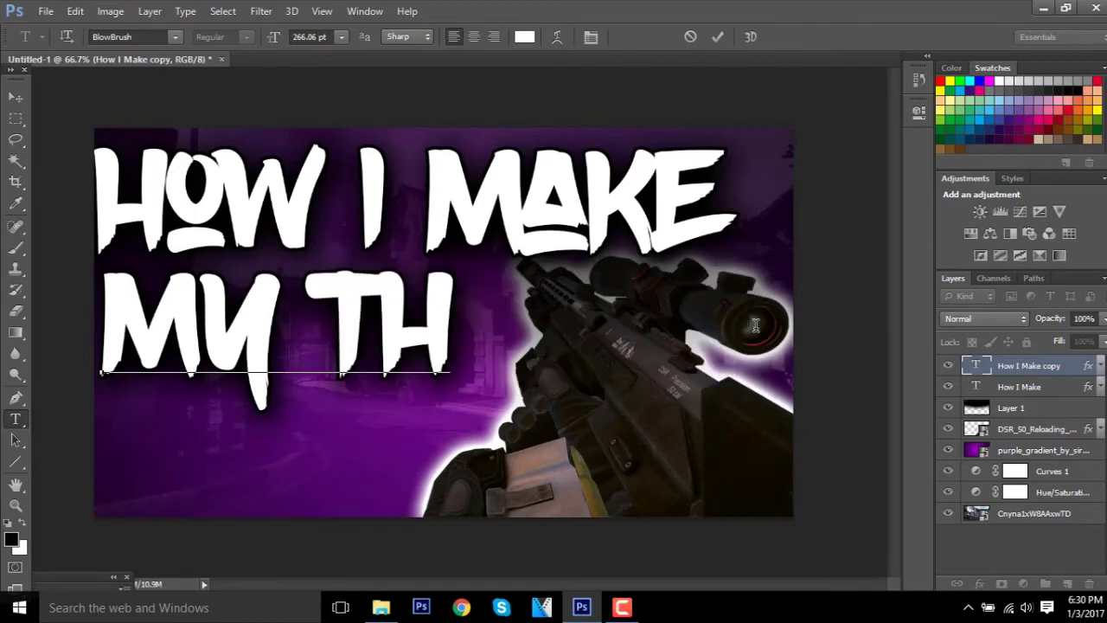
pyautogui.write('aim')
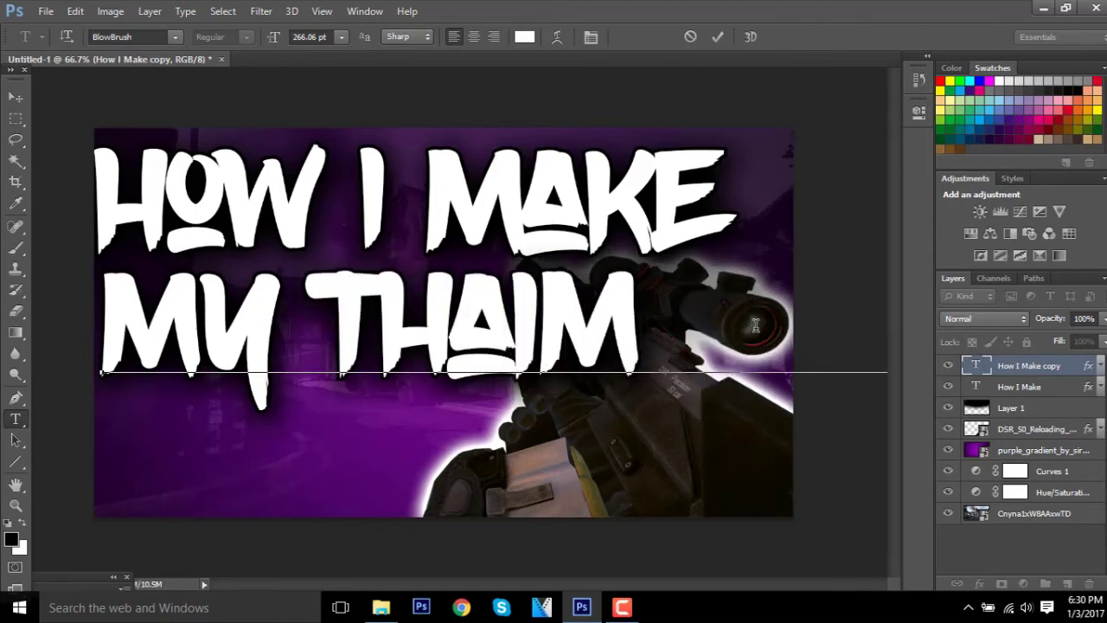
pyautogui.write('bn')
pyautogui.press('Left')
pyautogui.press('Left')
pyautogui.press('Left')
pyautogui.press('Left')
pyautogui.press('Left')
pyautogui.press('Left')
pyautogui.press('Left')
pyautogui.press('Left')
pyautogui.press('Left')
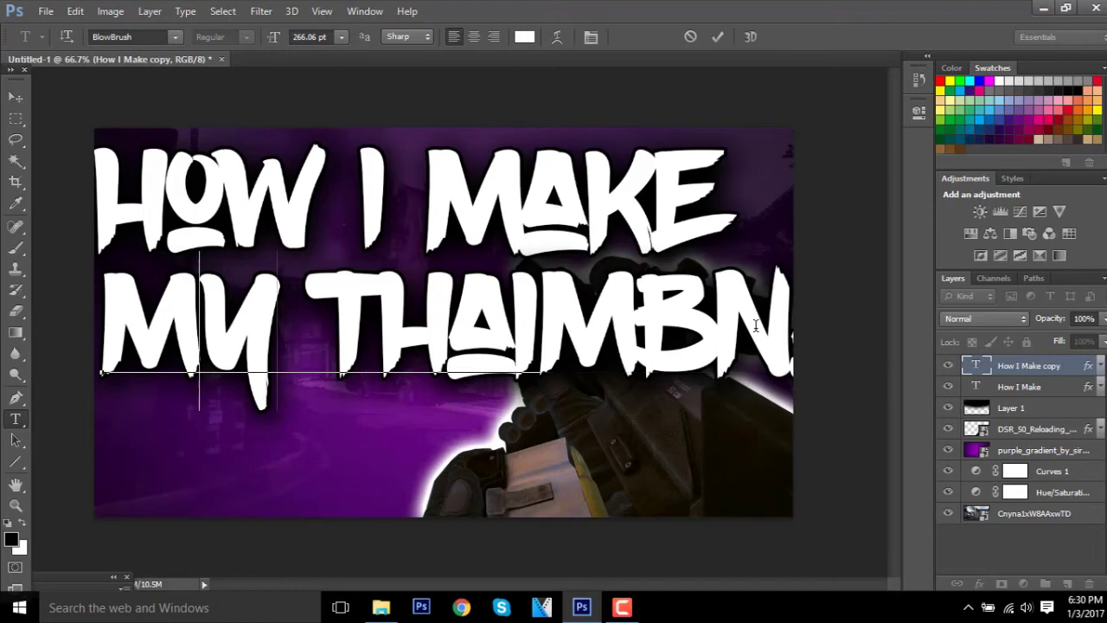
pyautogui.press('Left')
pyautogui.hotkey('shift', 'End')
pyautogui.press('Delete')
# Set the font size to 130 pt and type 'MY THUMBNAILS!' on the second line.
pyautogui.click(342, 37)
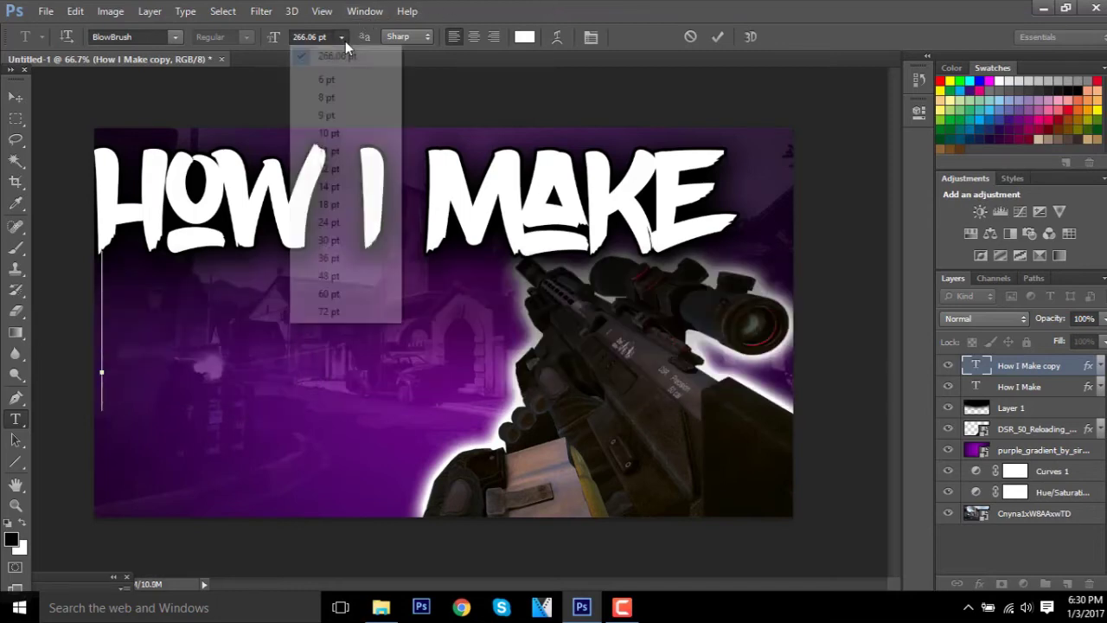
pyautogui.click(303, 55)
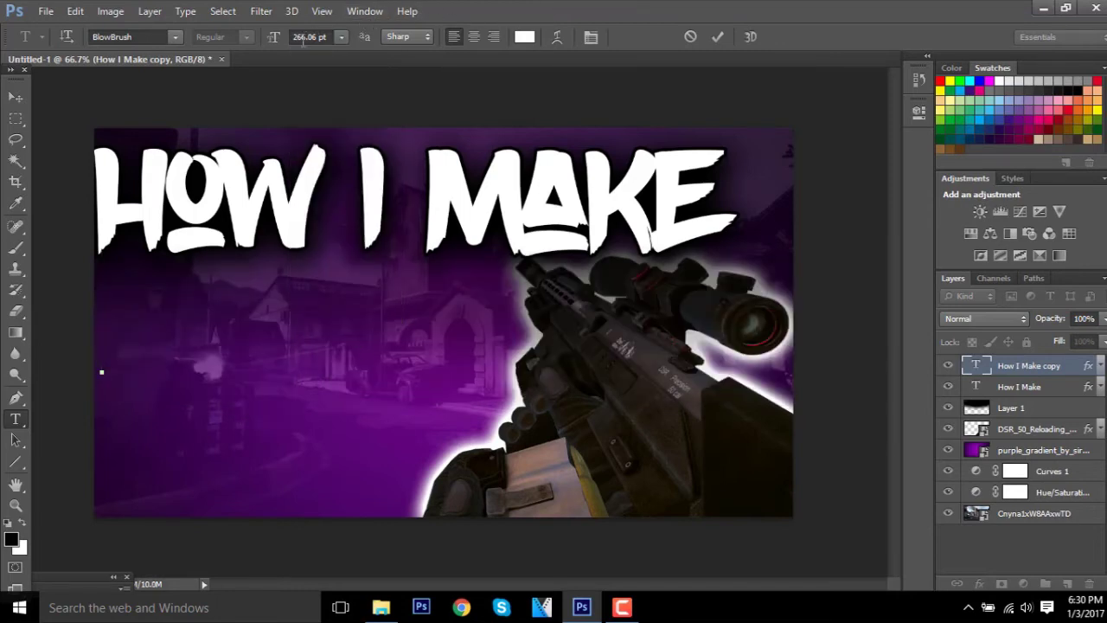
pyautogui.click(302, 37)
pyautogui.write('130')
pyautogui.press('Return')
pyautogui.write('M')
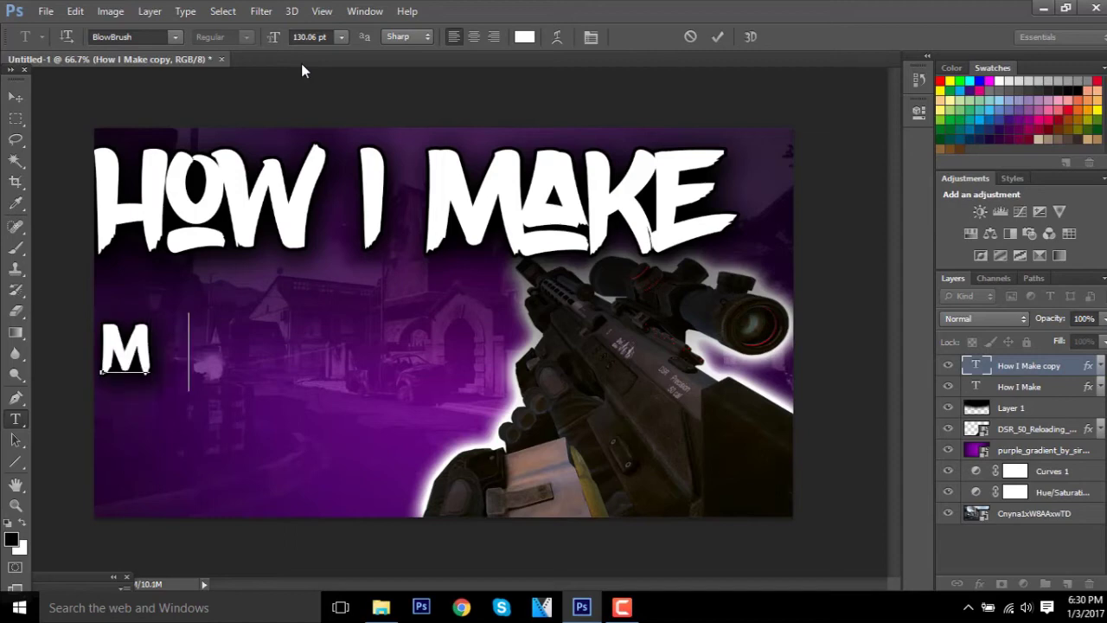
pyautogui.write('Y THUMBNAILS')
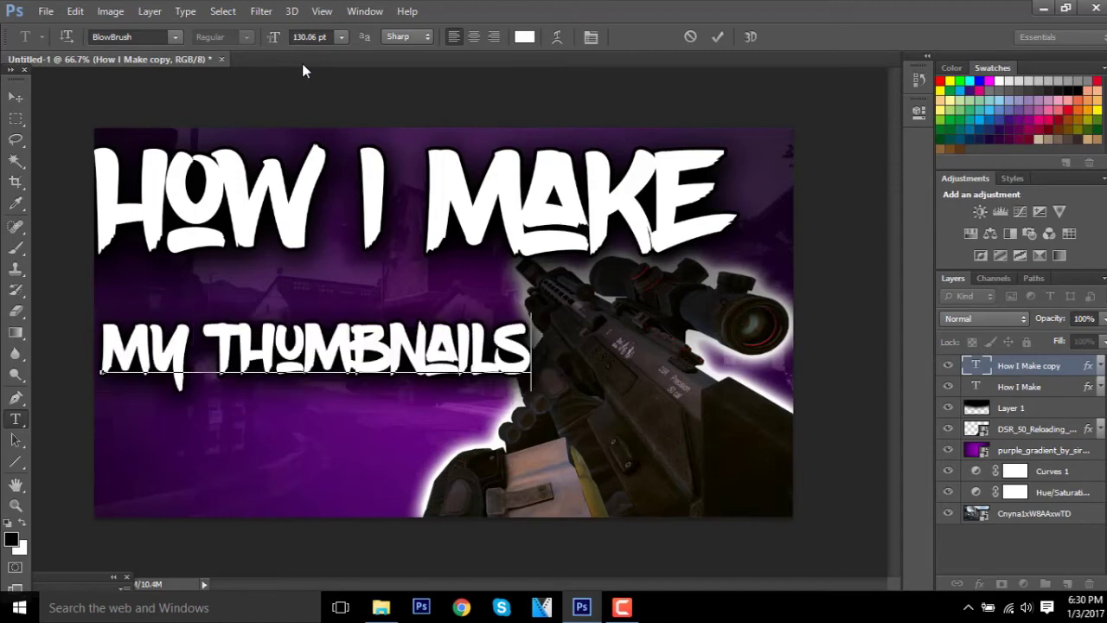
pyautogui.write('!')
# Scale MY THUMBNAILS! up to about 127% and move it under HOW I MAKE.
pyautogui.click(16, 96)
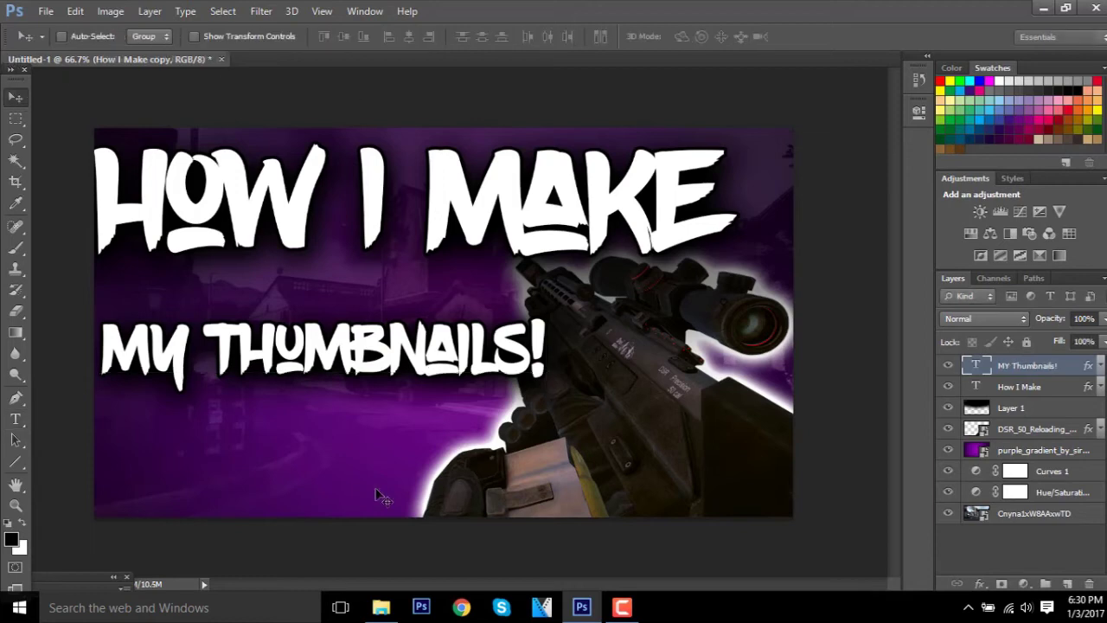
pyautogui.moveTo(406, 335)
pyautogui.mouseDown()
pyautogui.moveTo(405, 300)
pyautogui.moveTo(402, 318)
pyautogui.mouseUp()
pyautogui.hotkey('ctrl', 't')
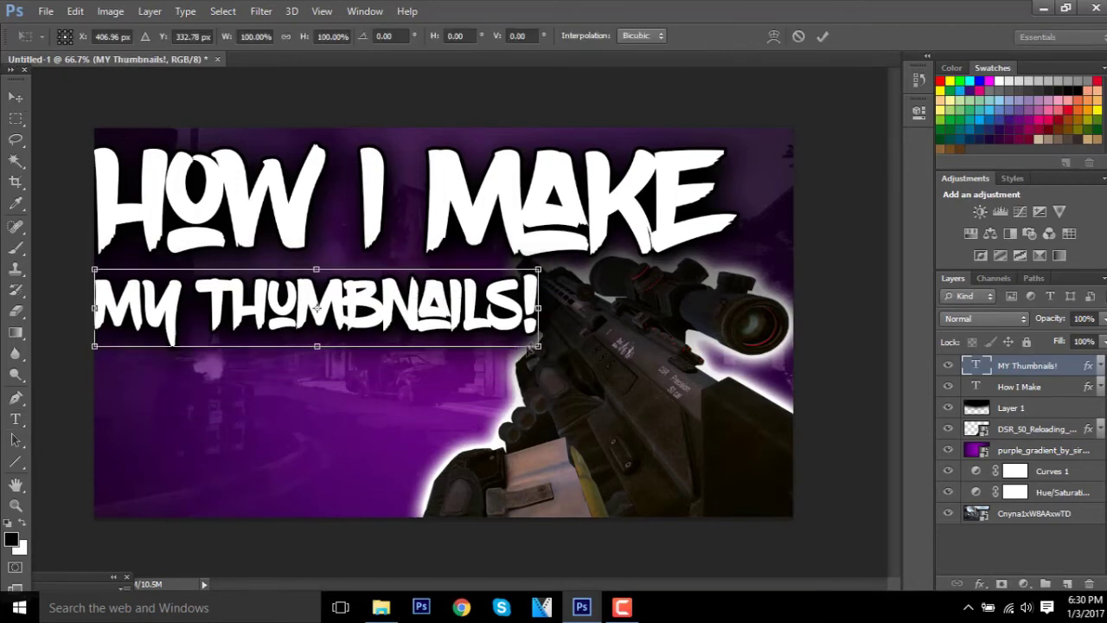
pyautogui.moveTo(543, 352); pyautogui.dragTo(625, 362)
pyautogui.click(821, 38)
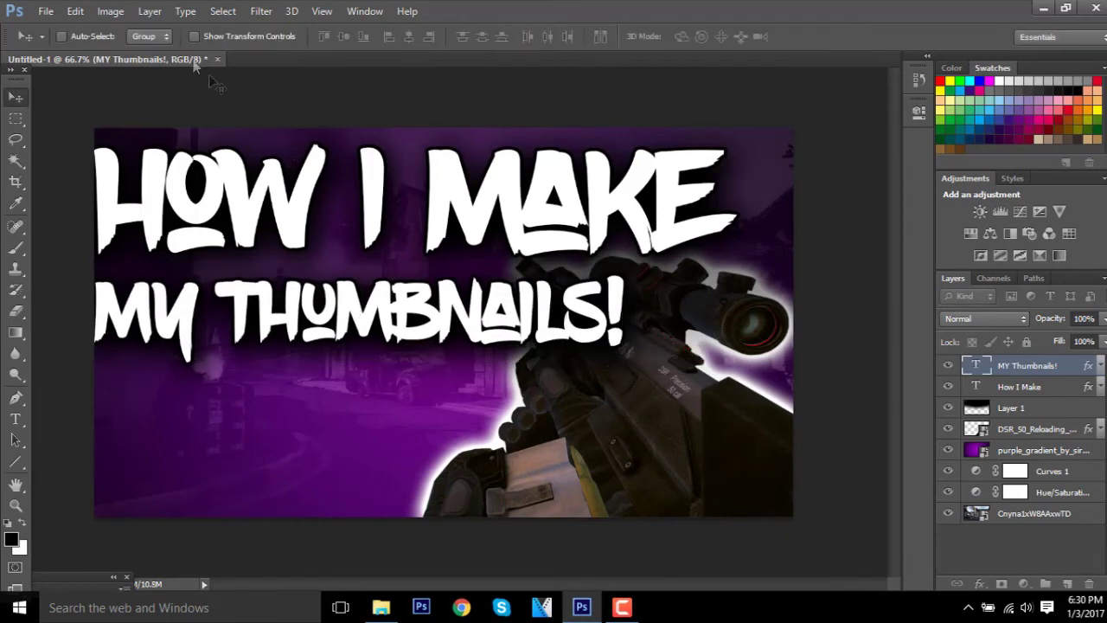
pyautogui.moveTo(246, 192); pyautogui.dragTo(249, 178)
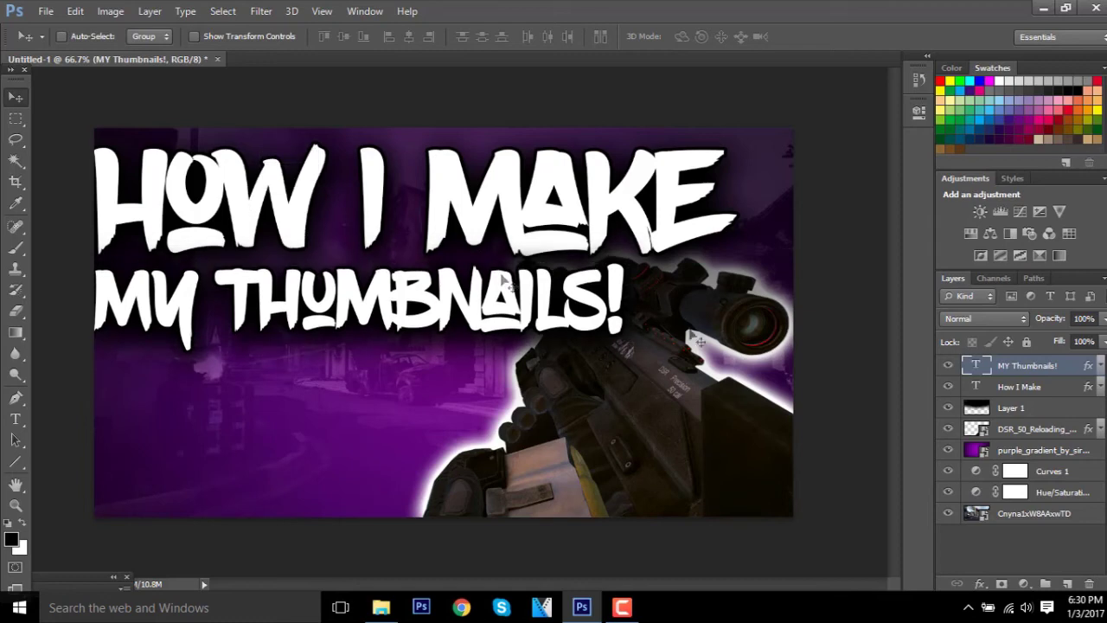
# Shift both the HOW I MAKE and MY THUMBNAILS! lines up and to the right.
pyautogui.click(1021, 388)
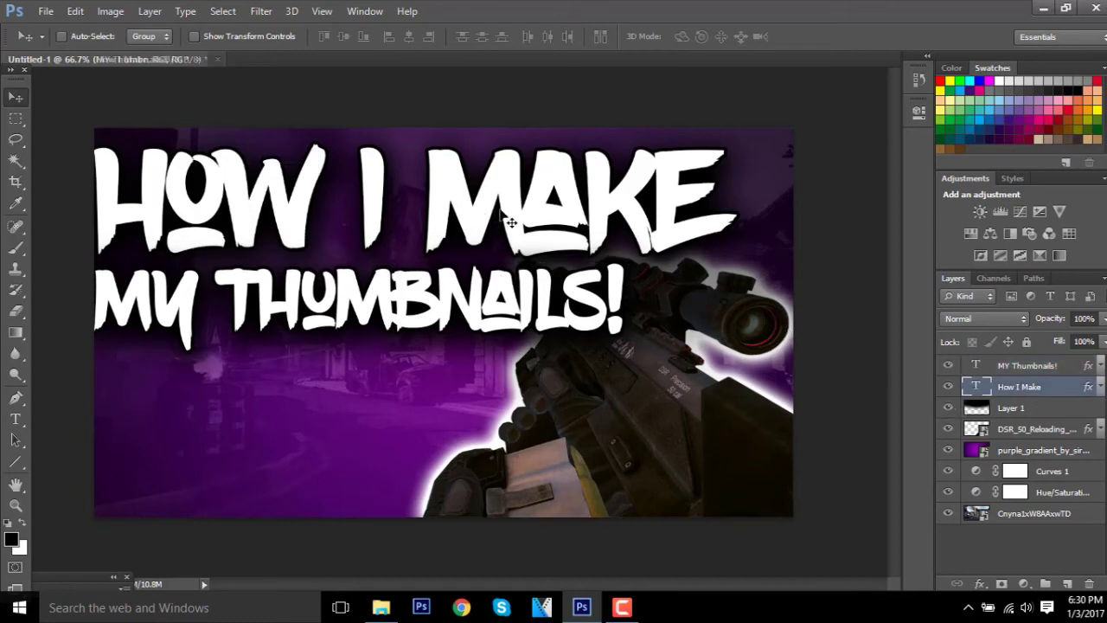
pyautogui.moveTo(547, 201); pyautogui.dragTo(548, 205)
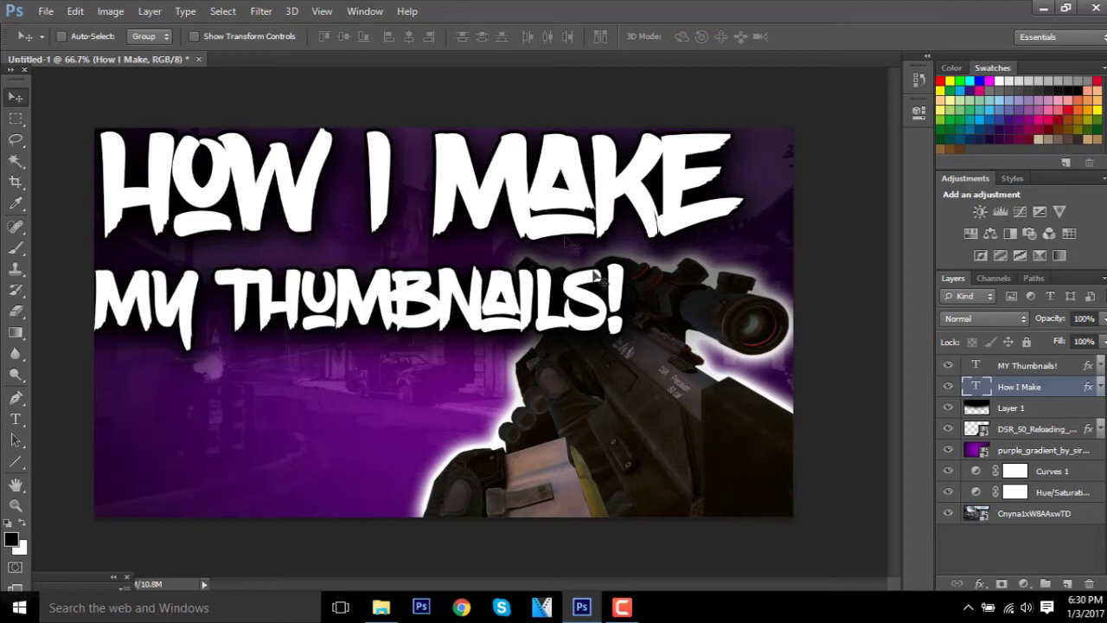
pyautogui.click(1026, 367)
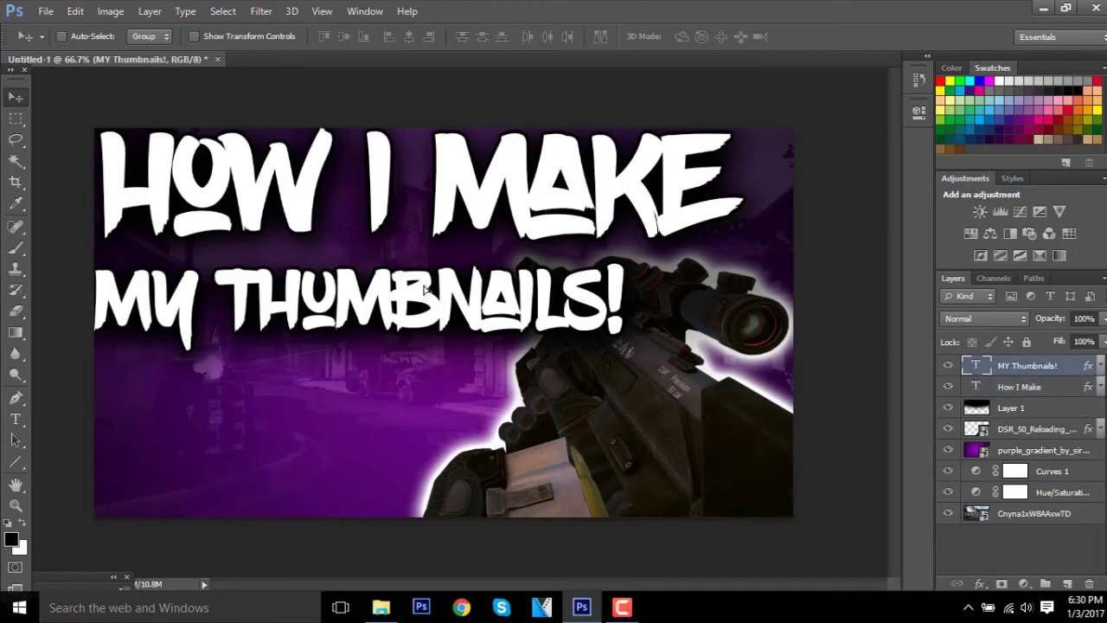
pyautogui.moveTo(425, 290)
pyautogui.mouseDown()
pyautogui.moveTo(431, 271)
pyautogui.moveTo(437, 279)
pyautogui.mouseUp()
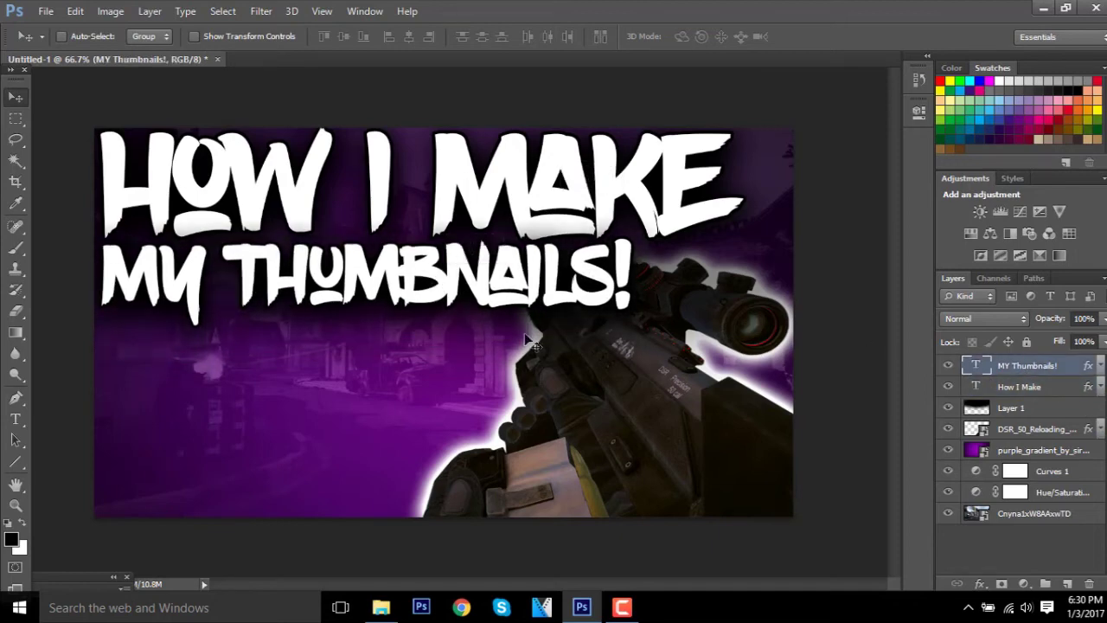
pyautogui.rightClick(1061, 373)
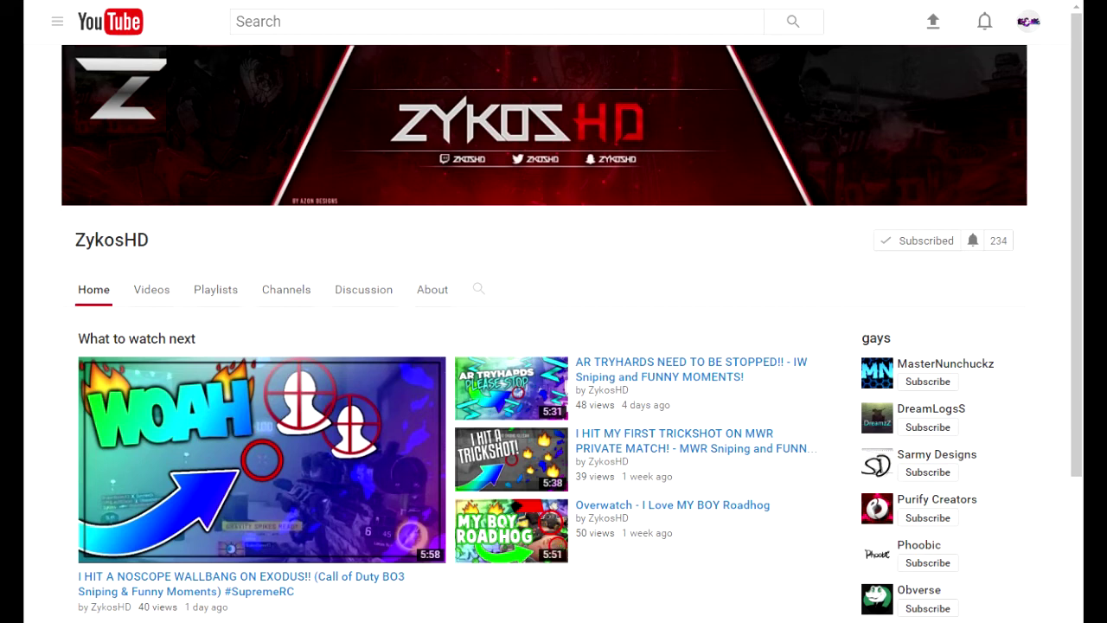
# Review the channel's existing thumbnails, then pick a new stroke colour for FireEmoji_0.
pyautogui.press('f')
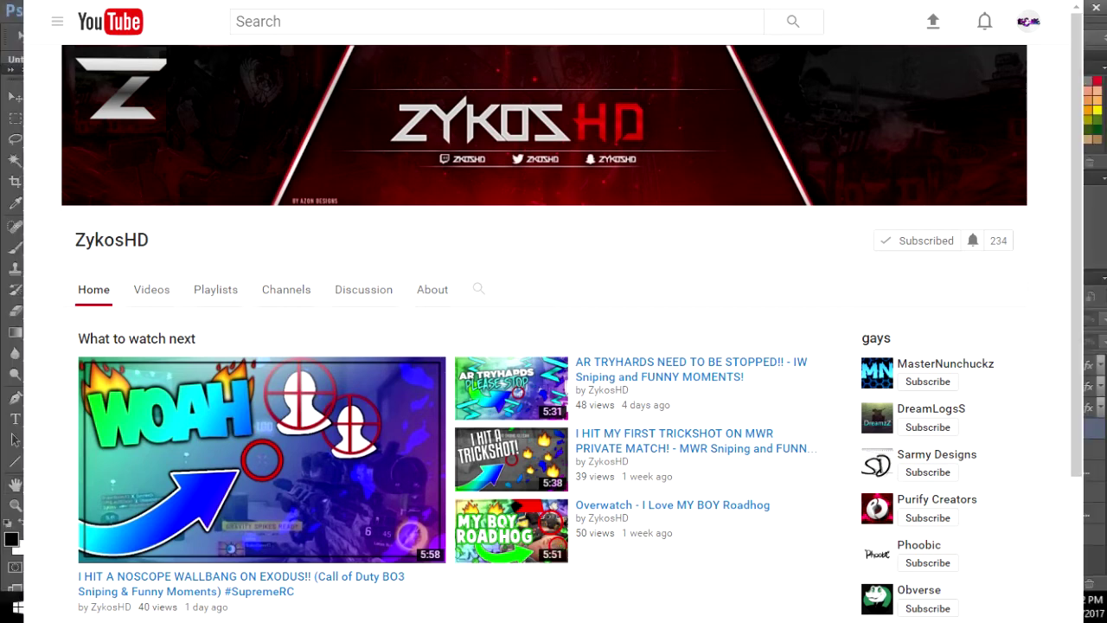
pyautogui.press('h')
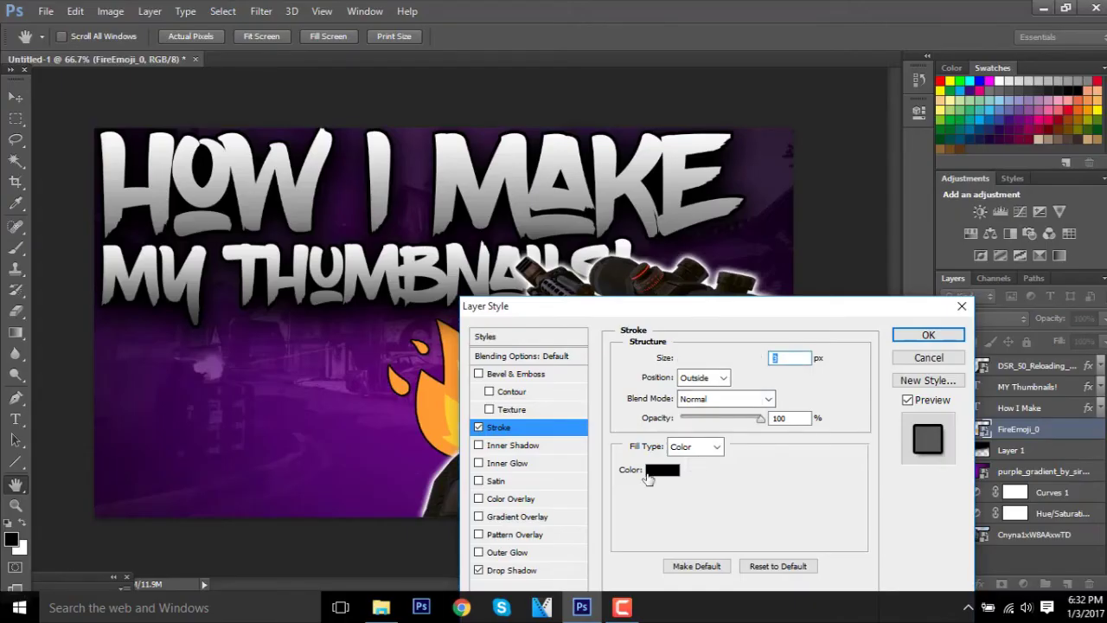
pyautogui.click(653, 472)
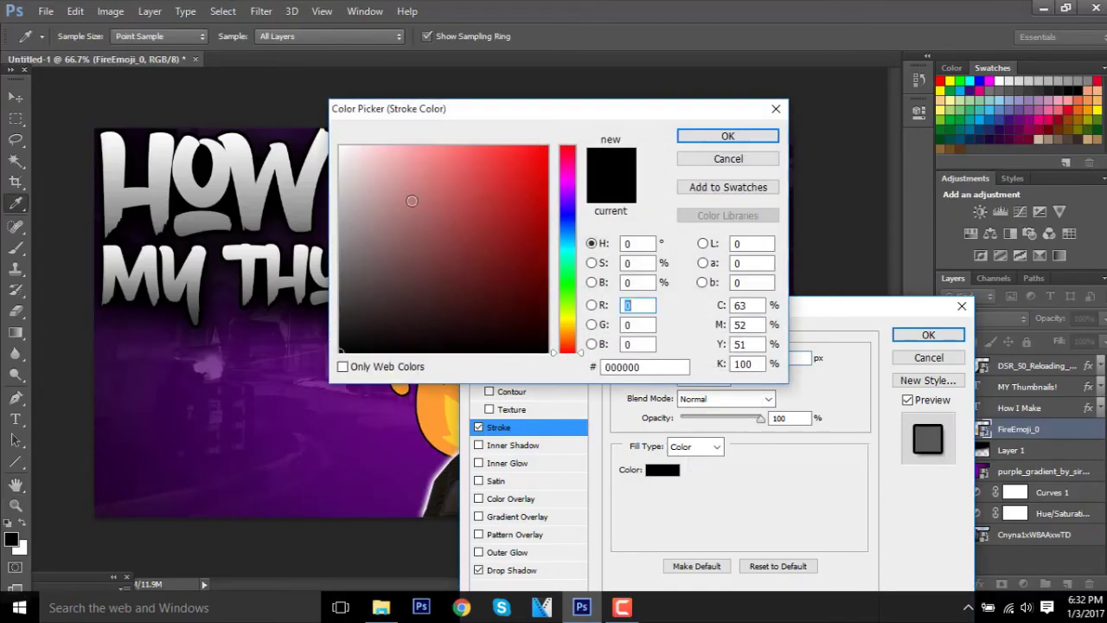
# Give the fire emoji a white 13 px stroke.
pyautogui.moveTo(412, 201); pyautogui.dragTo(339, 145)
pyautogui.click(728, 136)
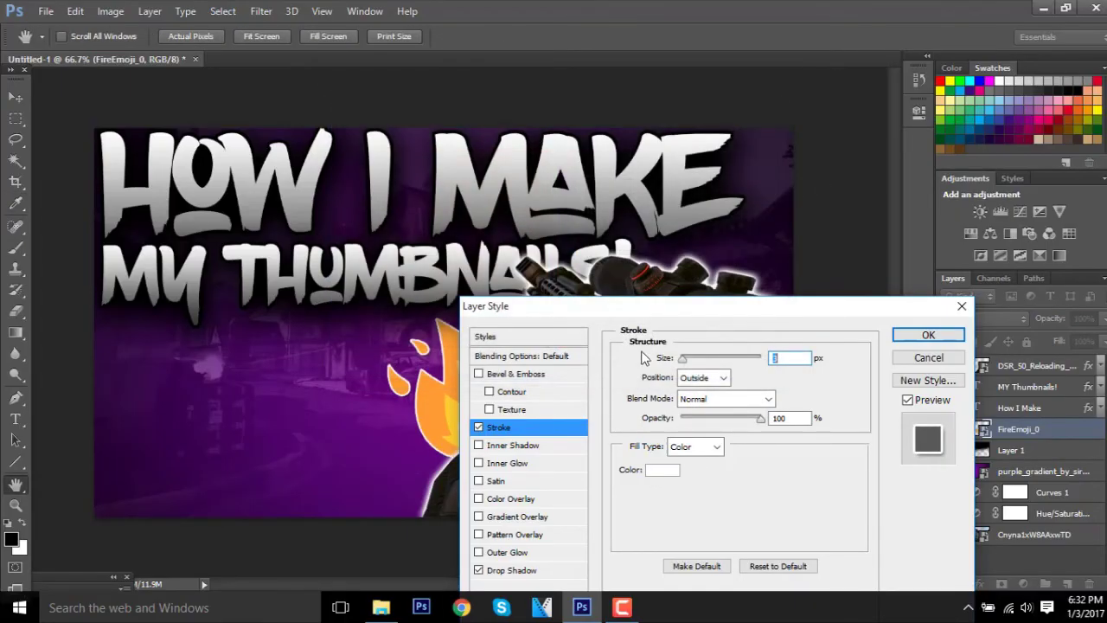
pyautogui.click(691, 359)
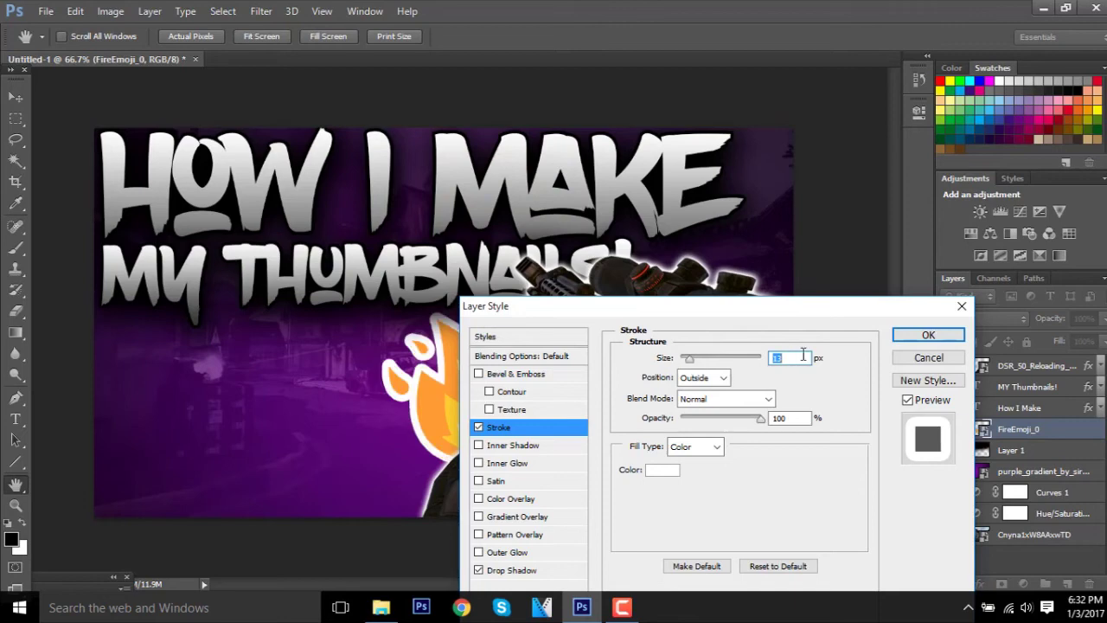
pyautogui.click(908, 337)
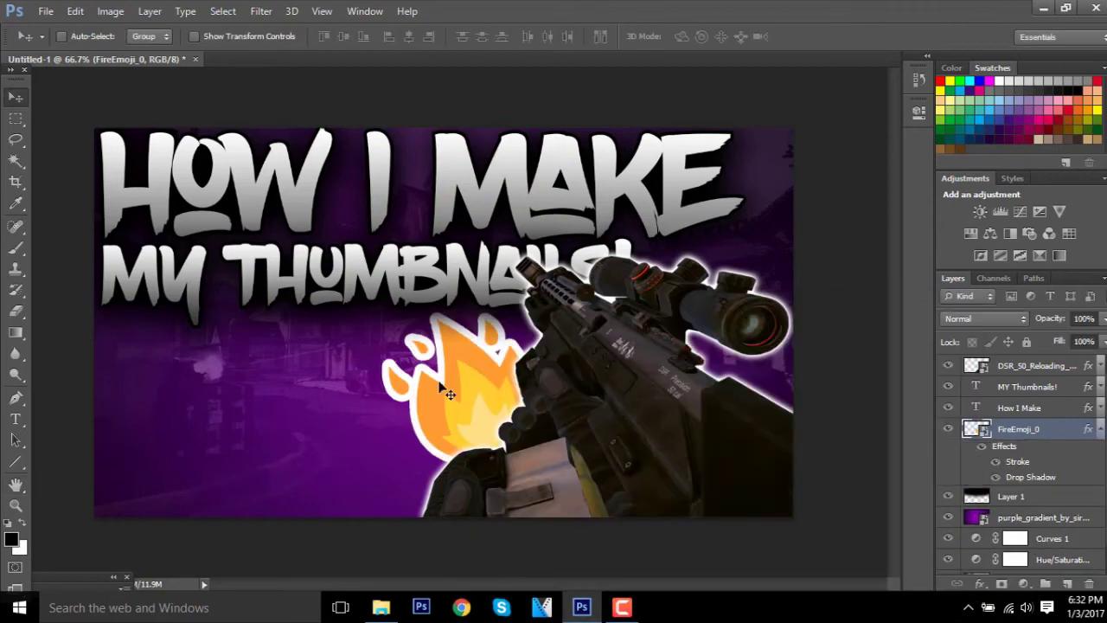
# Move the fire emoji slightly right and down beside the rifle.
pyautogui.click(1101, 428)
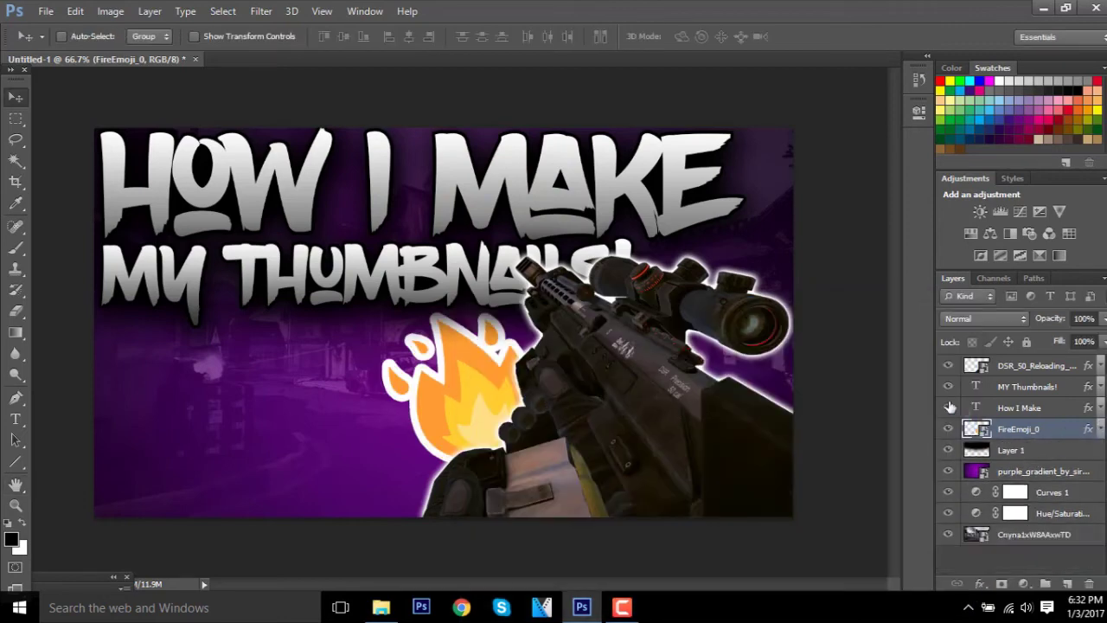
pyautogui.click(949, 366)
pyautogui.moveTo(462, 381); pyautogui.dragTo(478, 389)
pyautogui.click(949, 366)
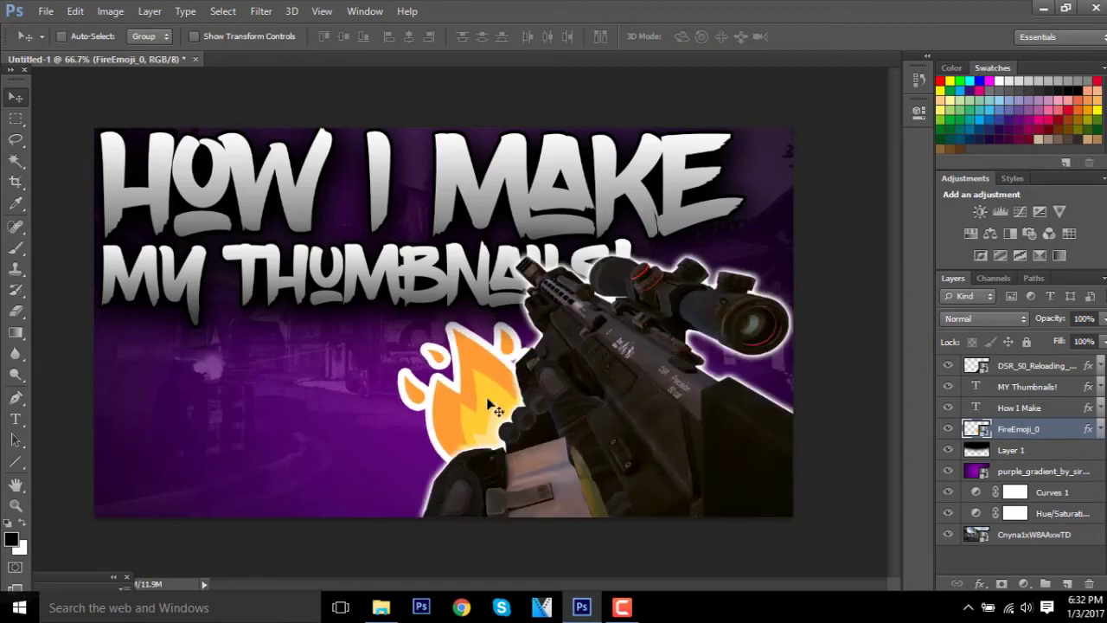
pyautogui.moveTo(479, 398); pyautogui.dragTo(489, 406)
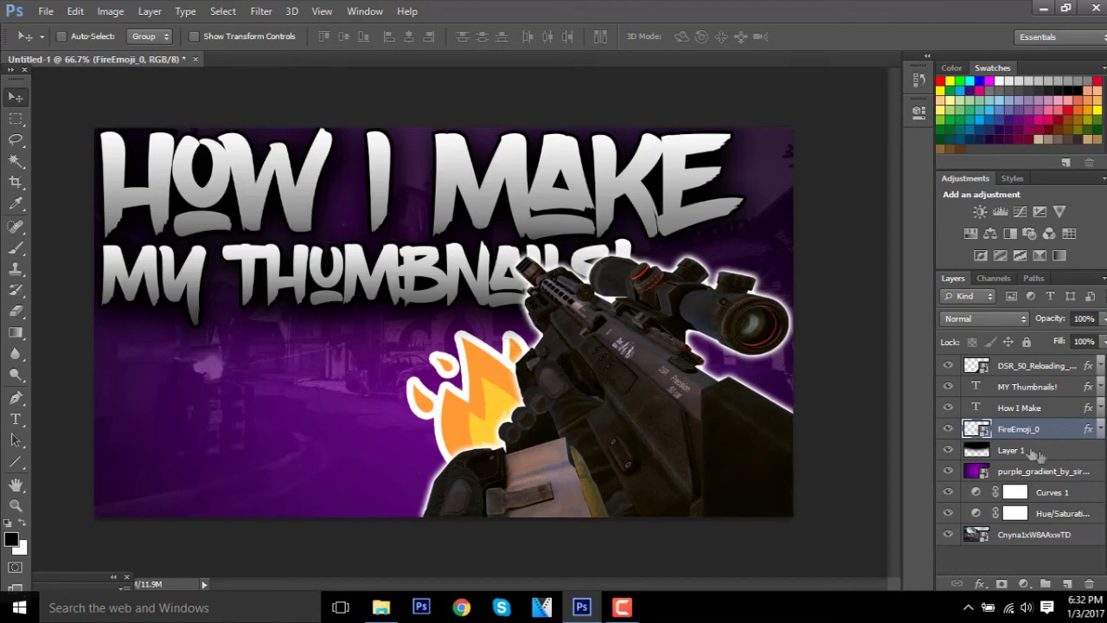
# Keep the DSR_50 rifle above MY Thumbnails! and start transforming that text to shrink it.
pyautogui.moveTo(1052, 395); pyautogui.dragTo(1038, 363)
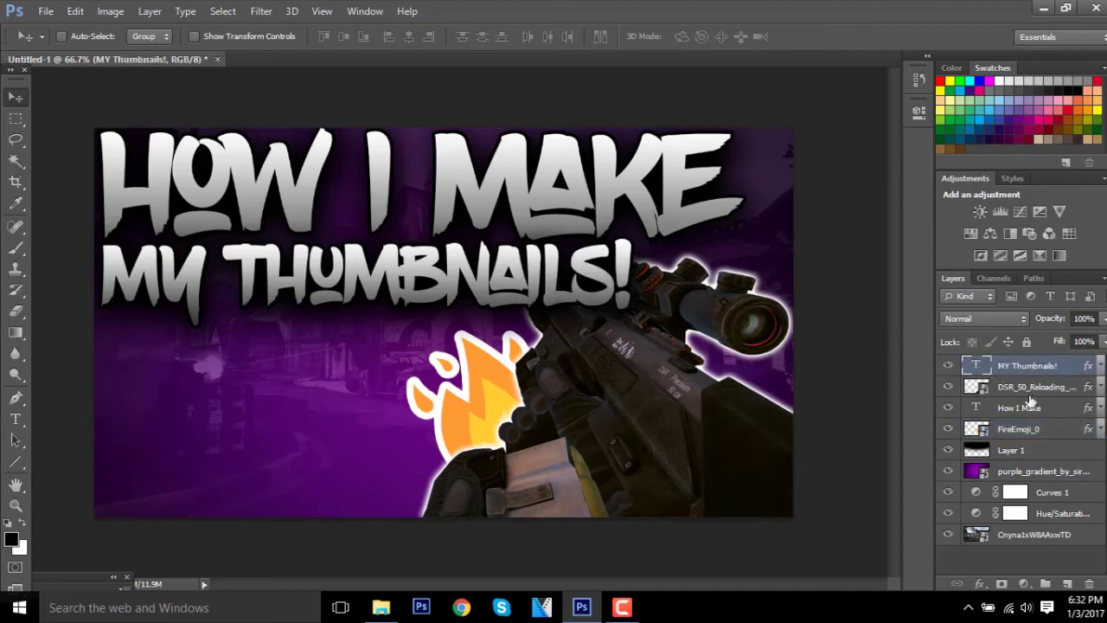
pyautogui.moveTo(1029, 387); pyautogui.dragTo(1030, 363)
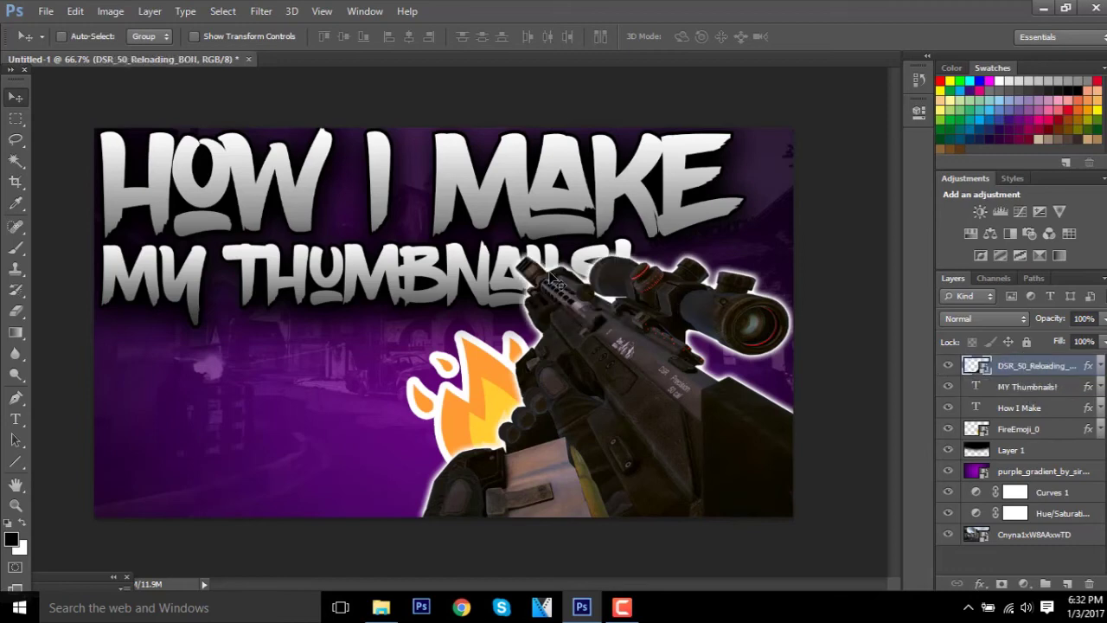
pyautogui.click(1050, 389)
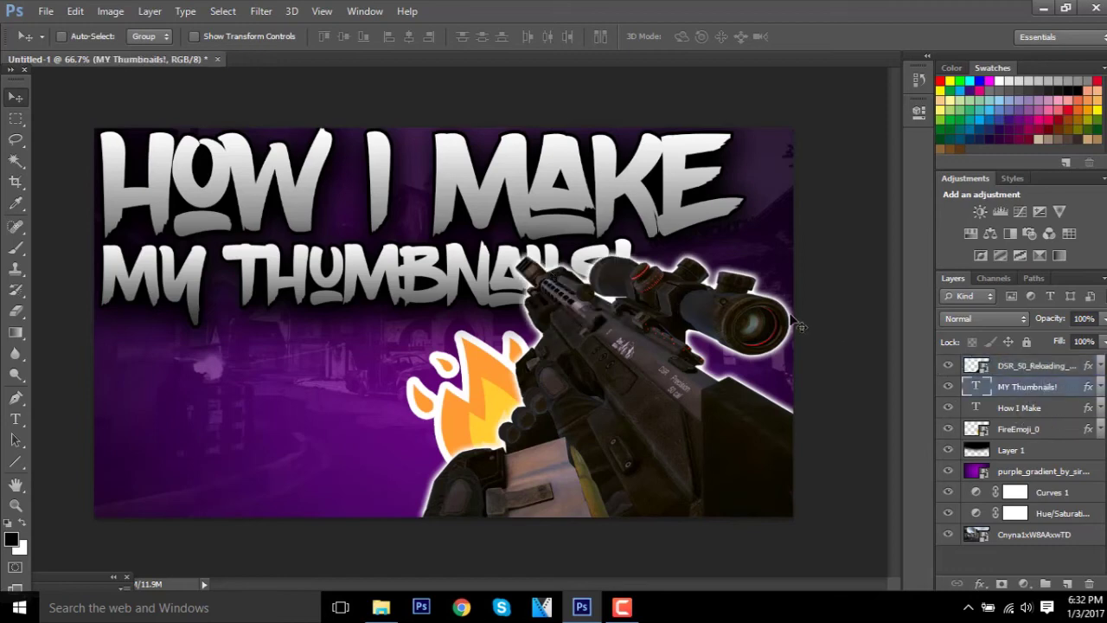
pyautogui.hotkey('ctrl', 't')
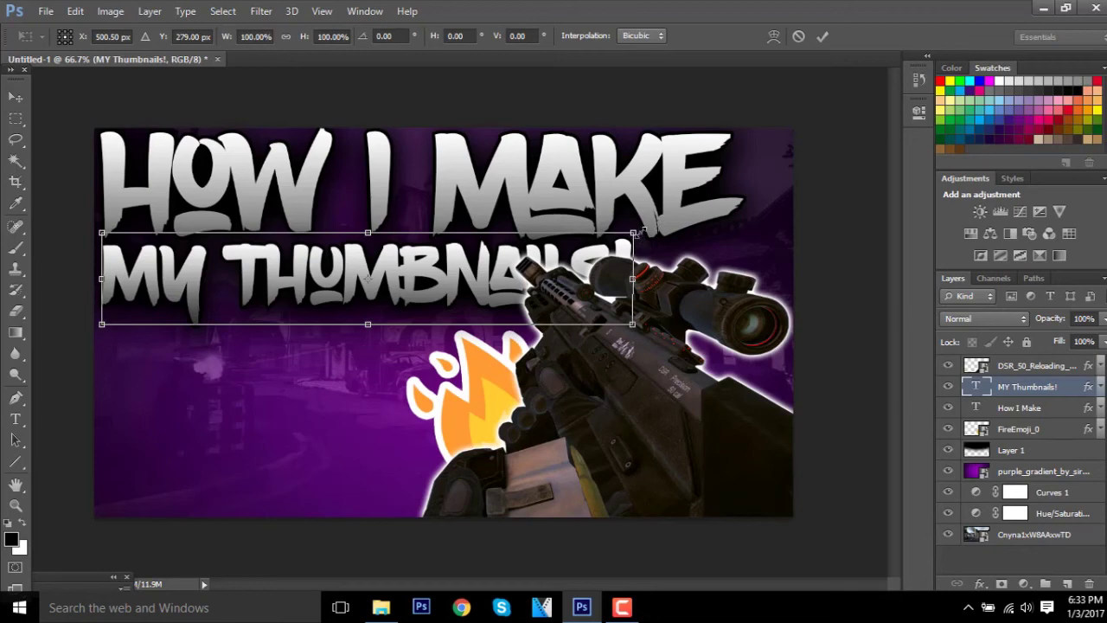